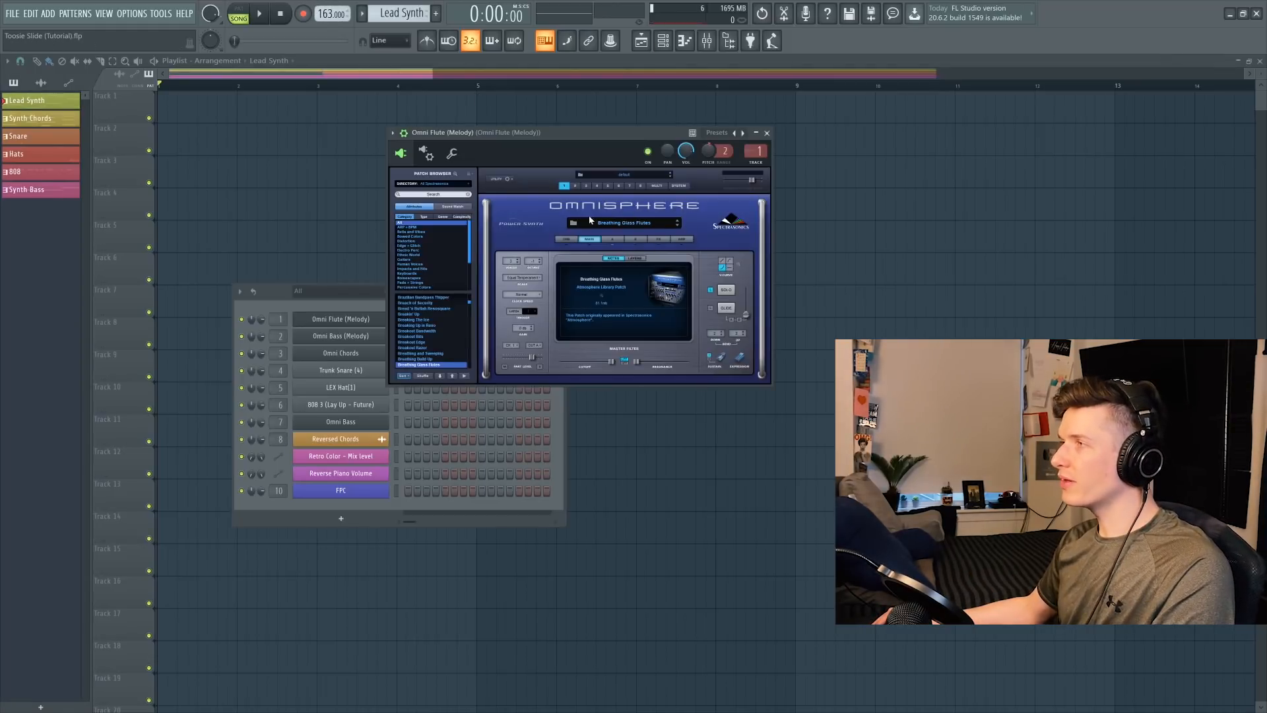
Inspect the Omni Flute (Melody) channel's miscellaneous settings and the layer A settings of its Breathing Glass Flutes patch.
click(458, 160)
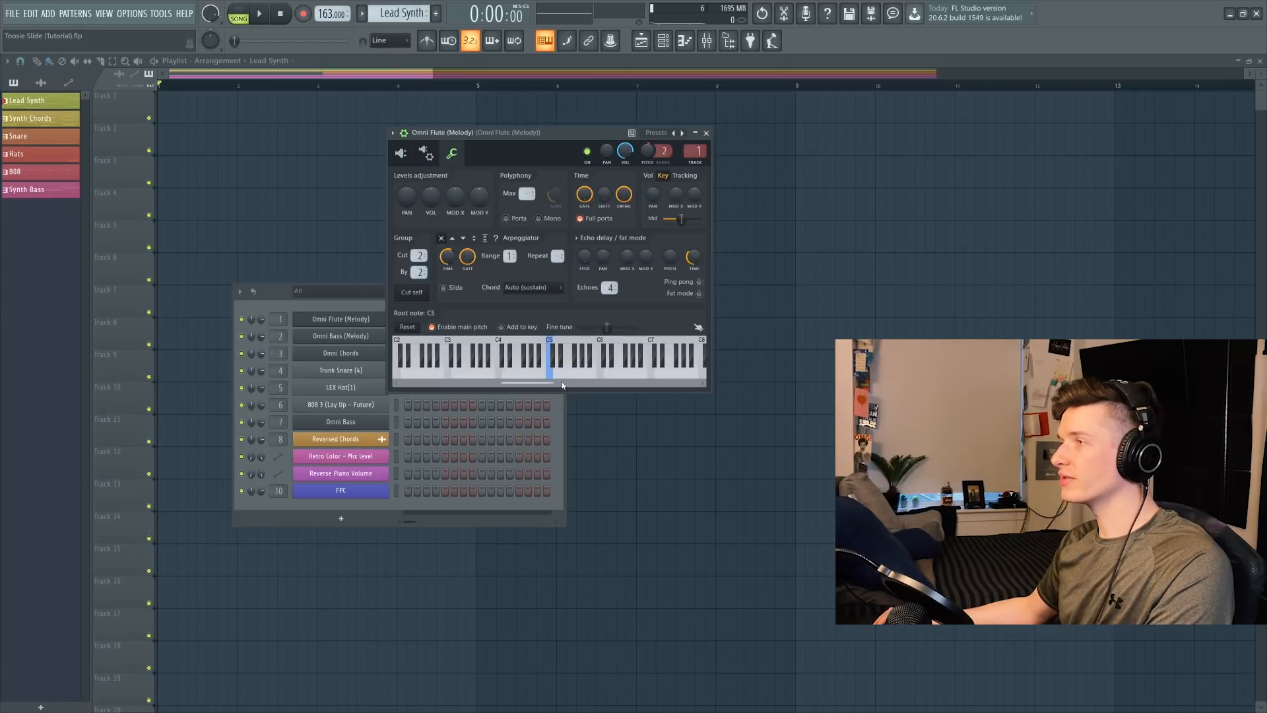
click(401, 153)
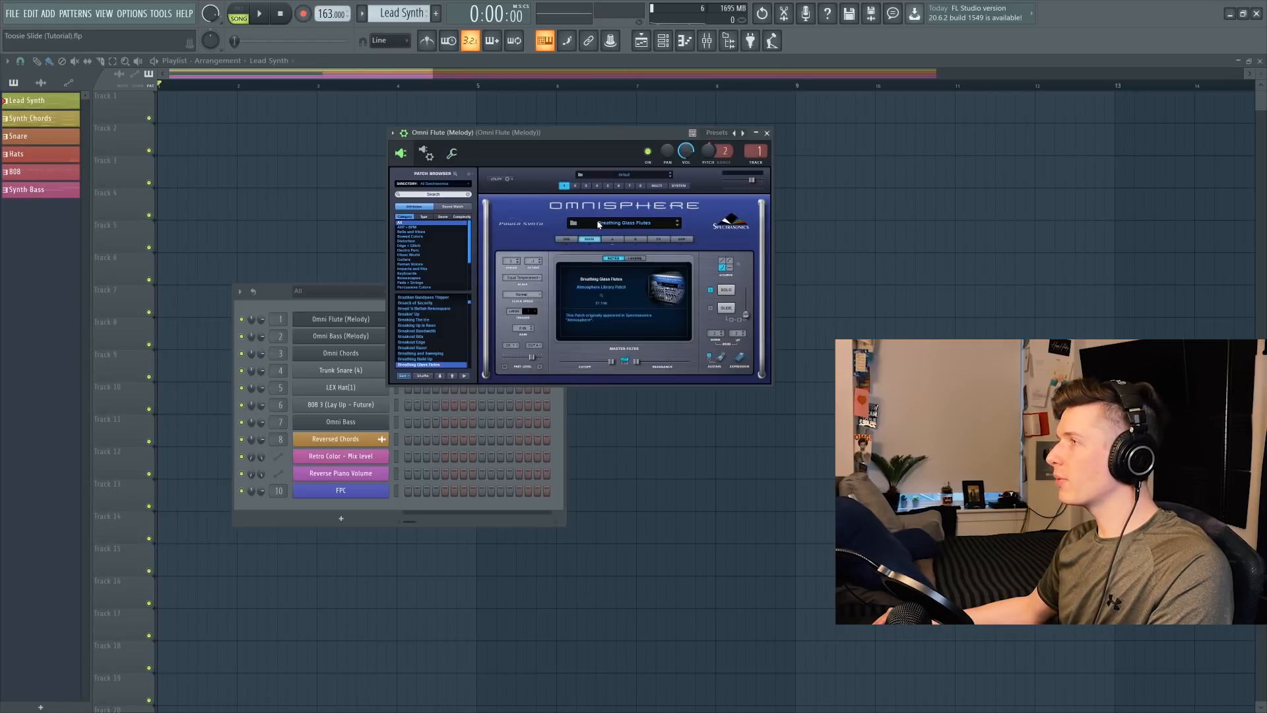
click(606, 240)
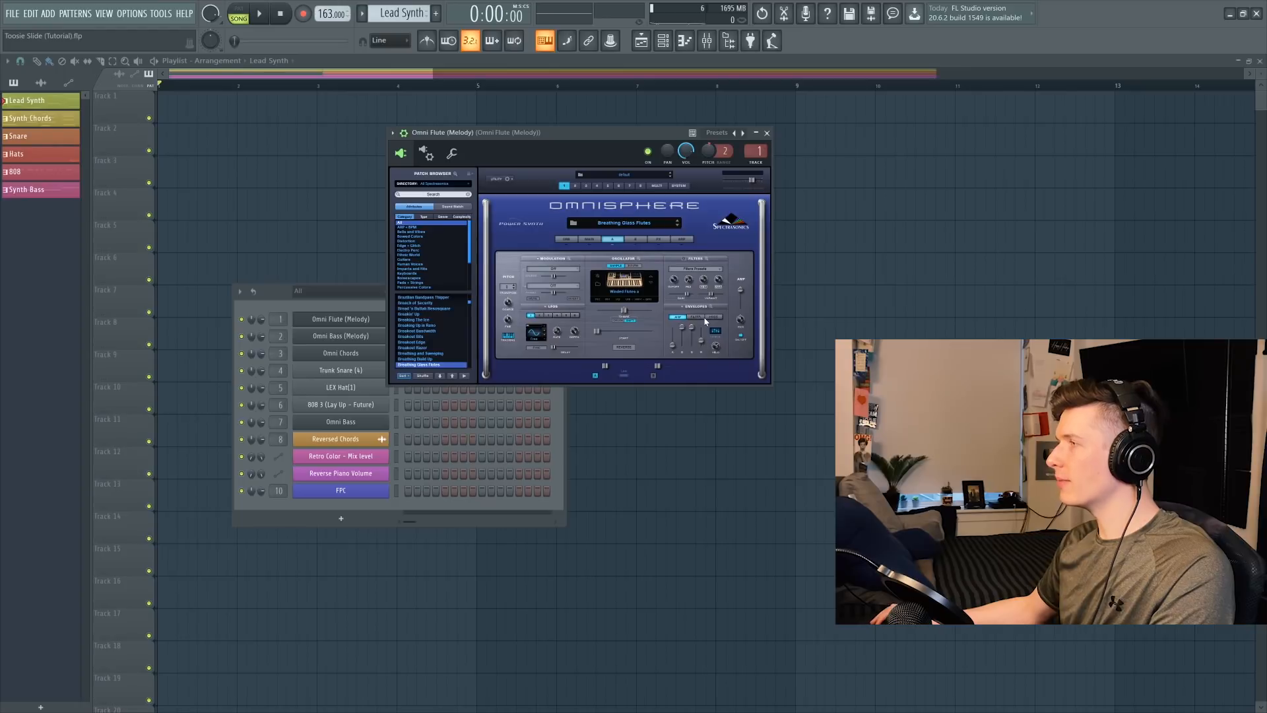
Open the Omni Bass (Melody) channel with the Green Taurus Bass patch and inspect its layer and miscellaneous settings.
click(349, 337)
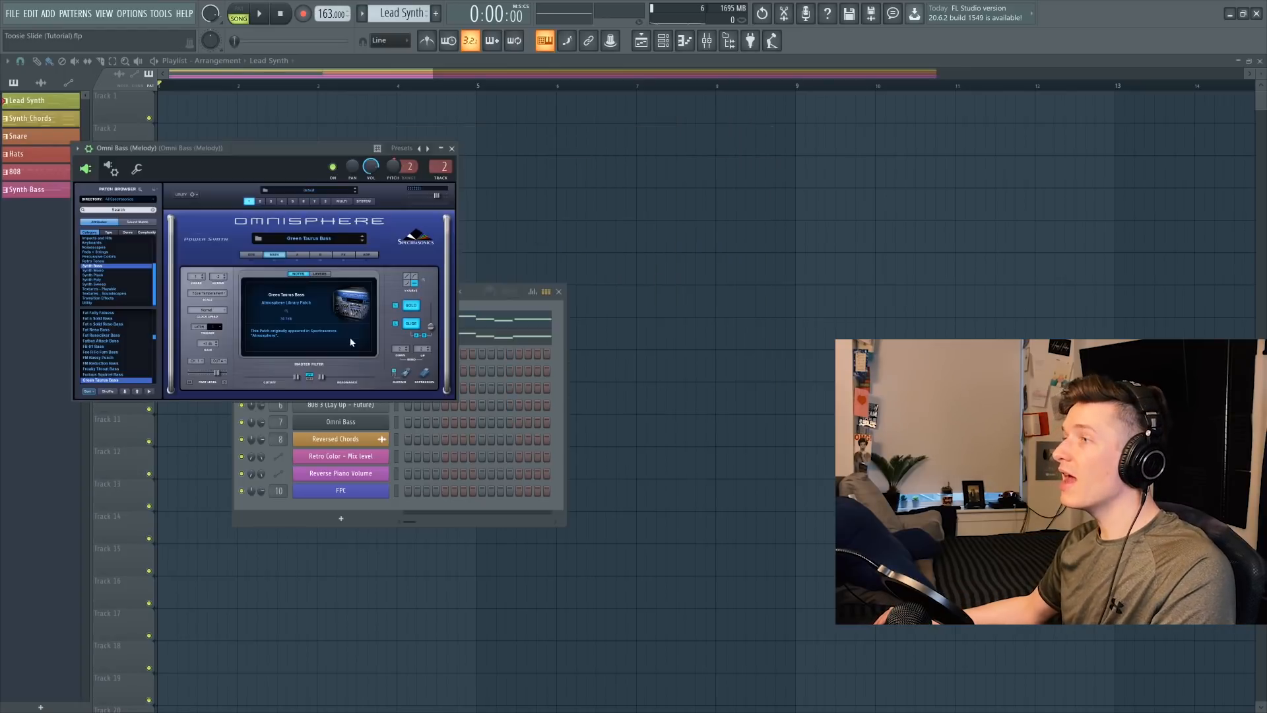
drag(300, 169, 546, 131)
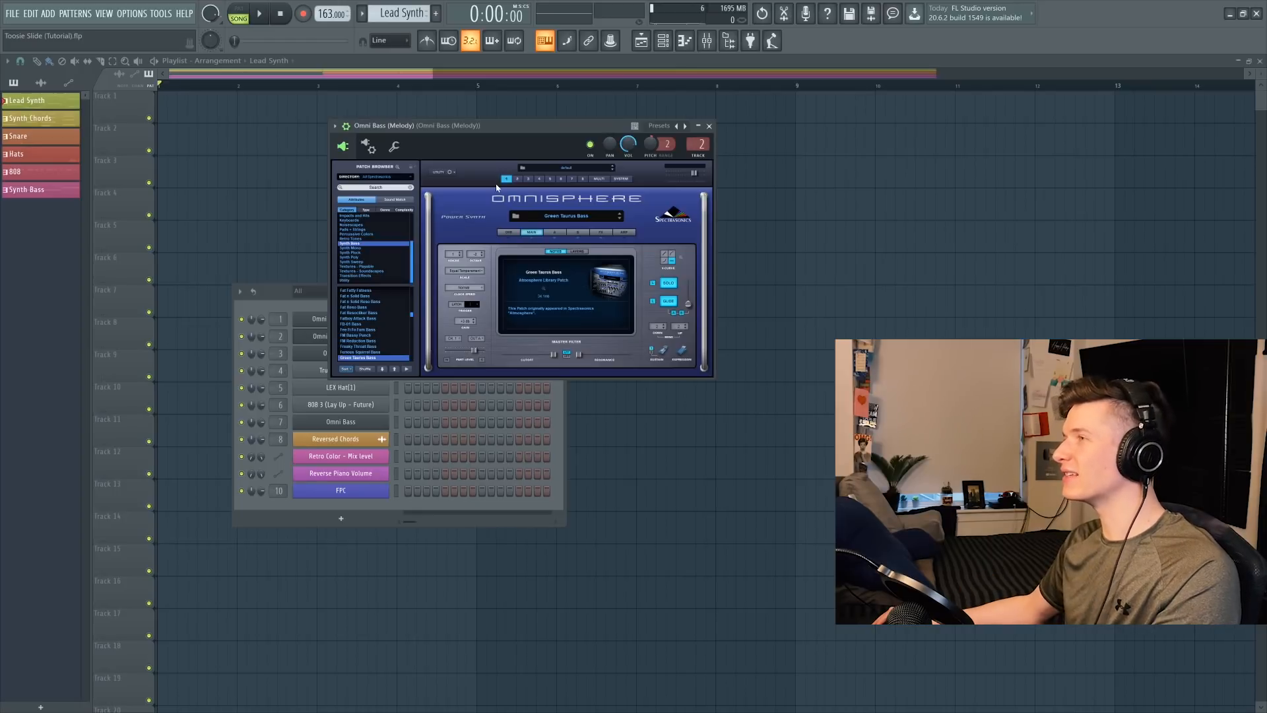
click(555, 233)
click(394, 146)
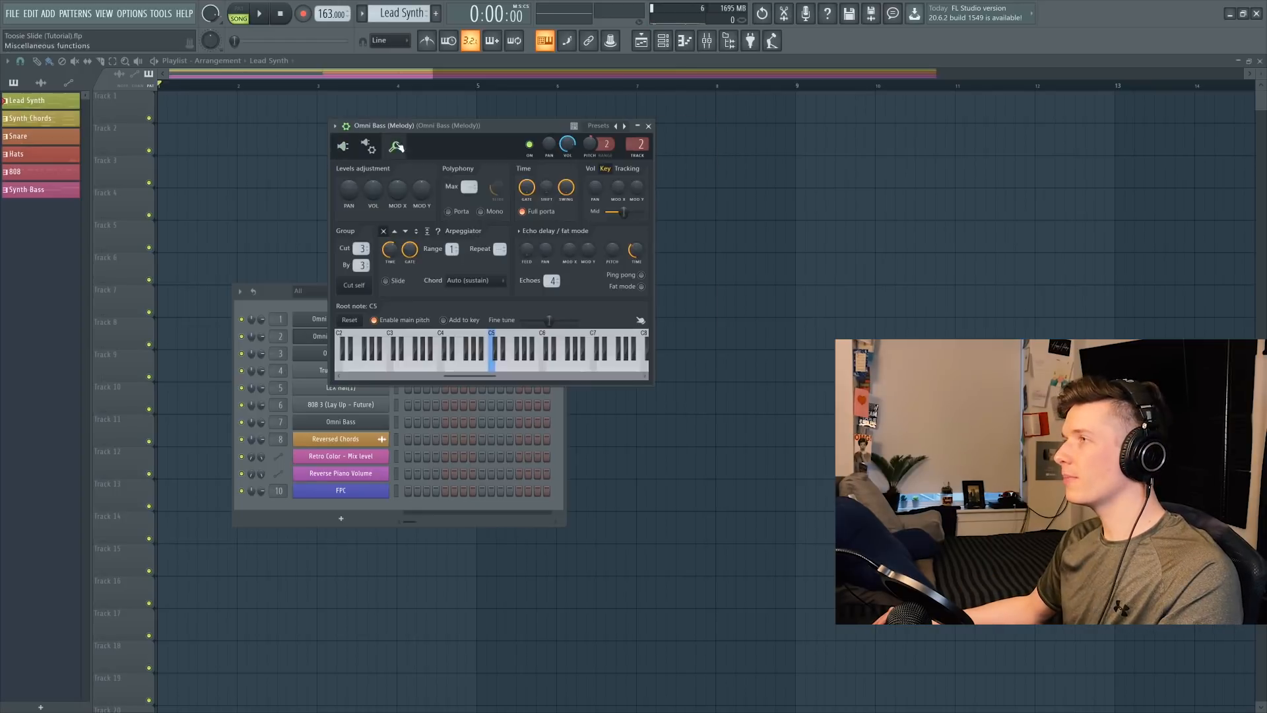
click(495, 364)
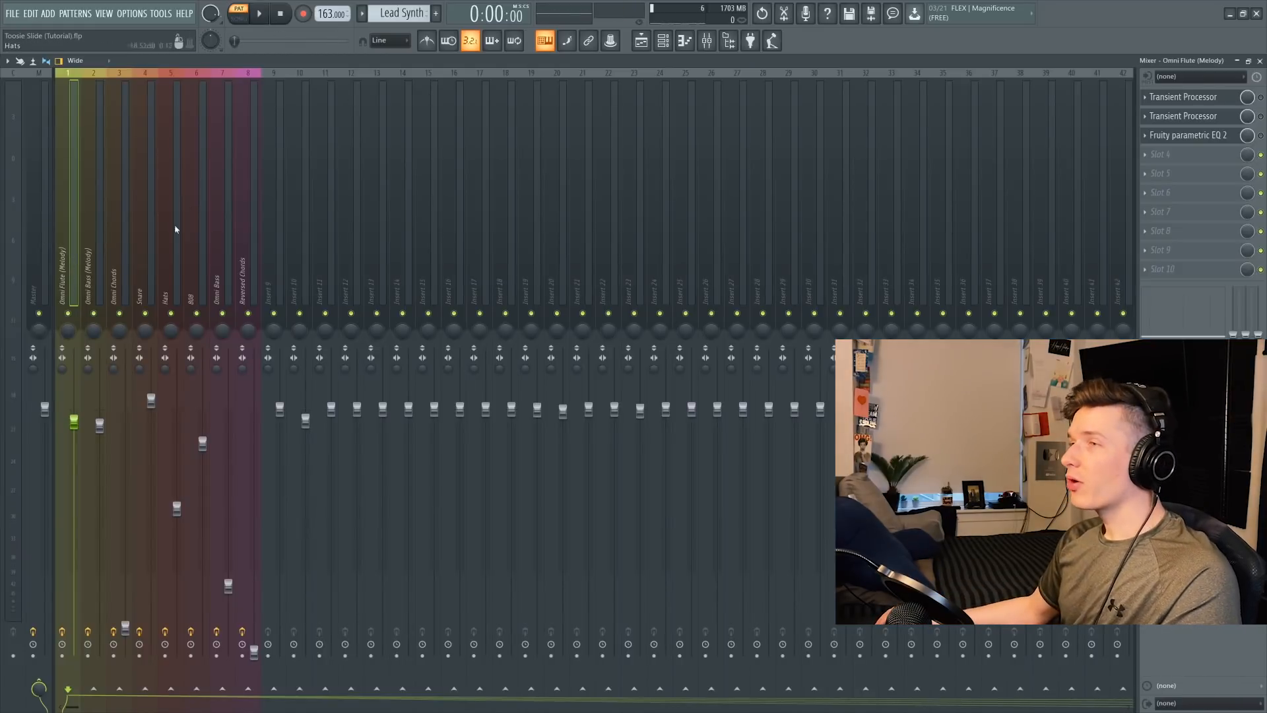
Start pattern playback, then open and switch on the Fruity parametric EQ 2 on the Omni Flute (Melody) mixer track.
key(space)
click(1181, 135)
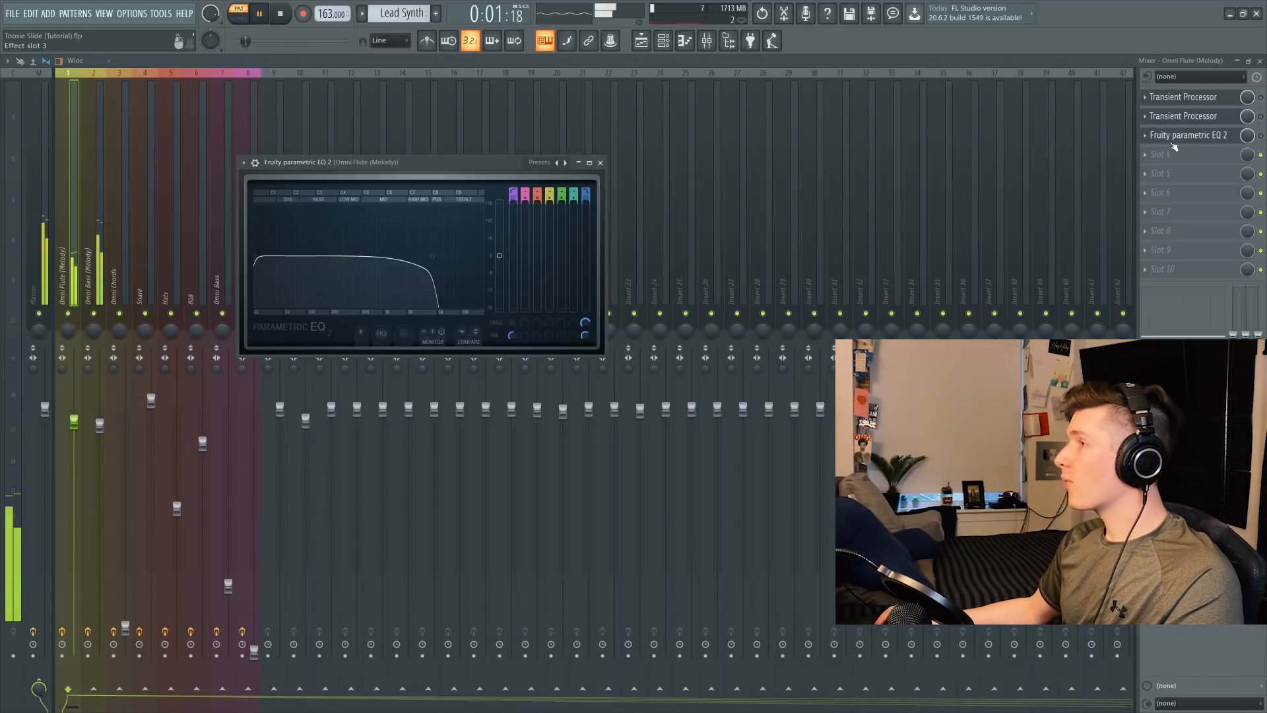
click(1260, 135)
click(1214, 136)
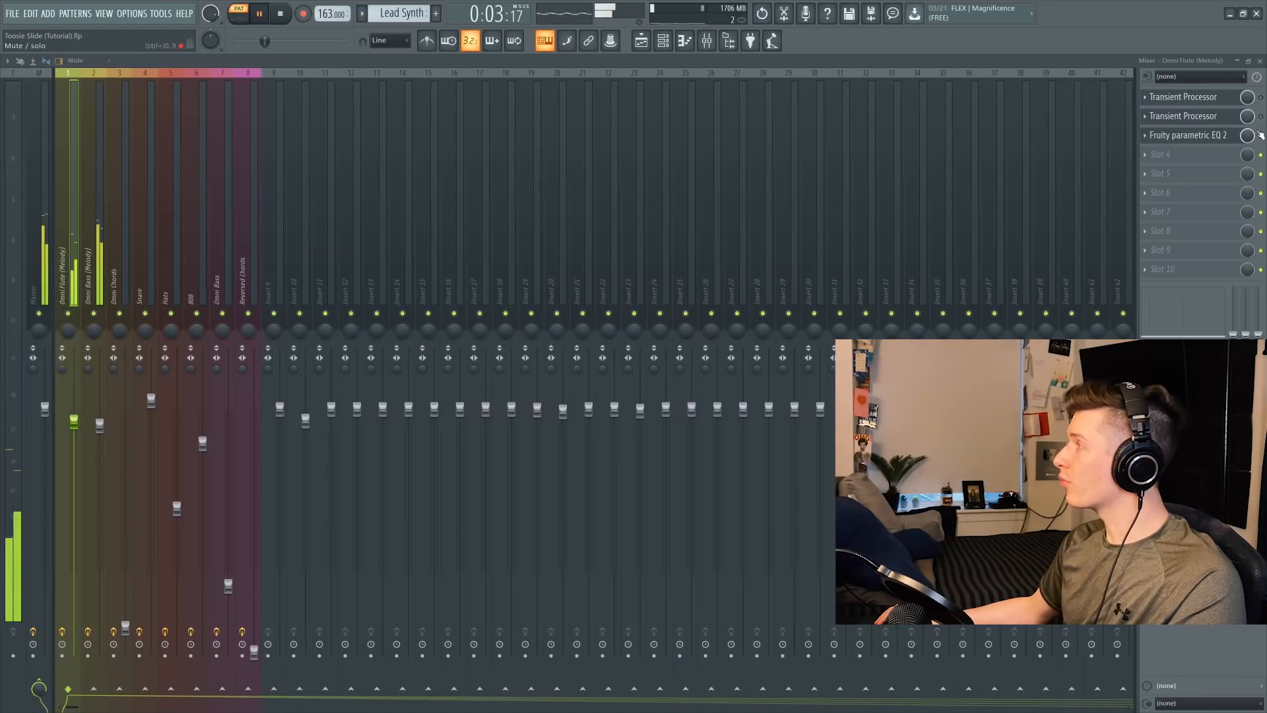
Inspect a Transient Processor on the Omni Flute (Melody) mixer track and switch on both Transient Processor effects.
click(1217, 117)
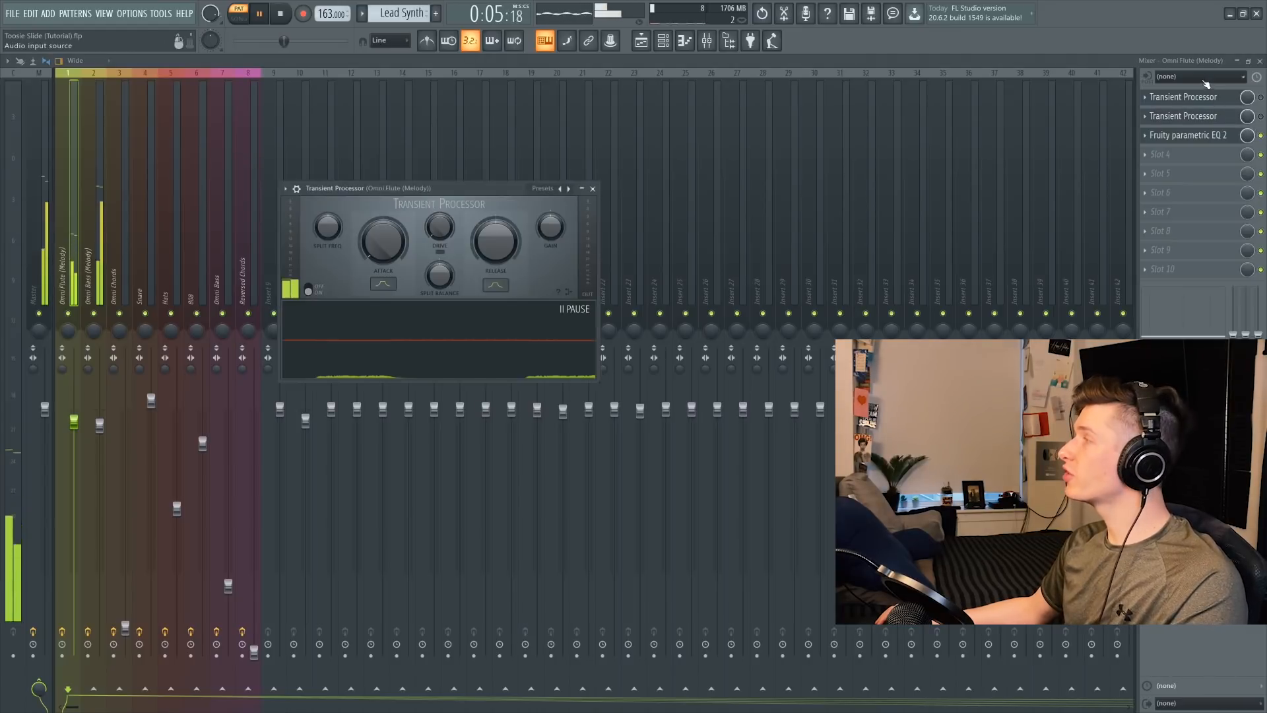
click(1217, 118)
click(1165, 77)
click(1260, 97)
click(1261, 117)
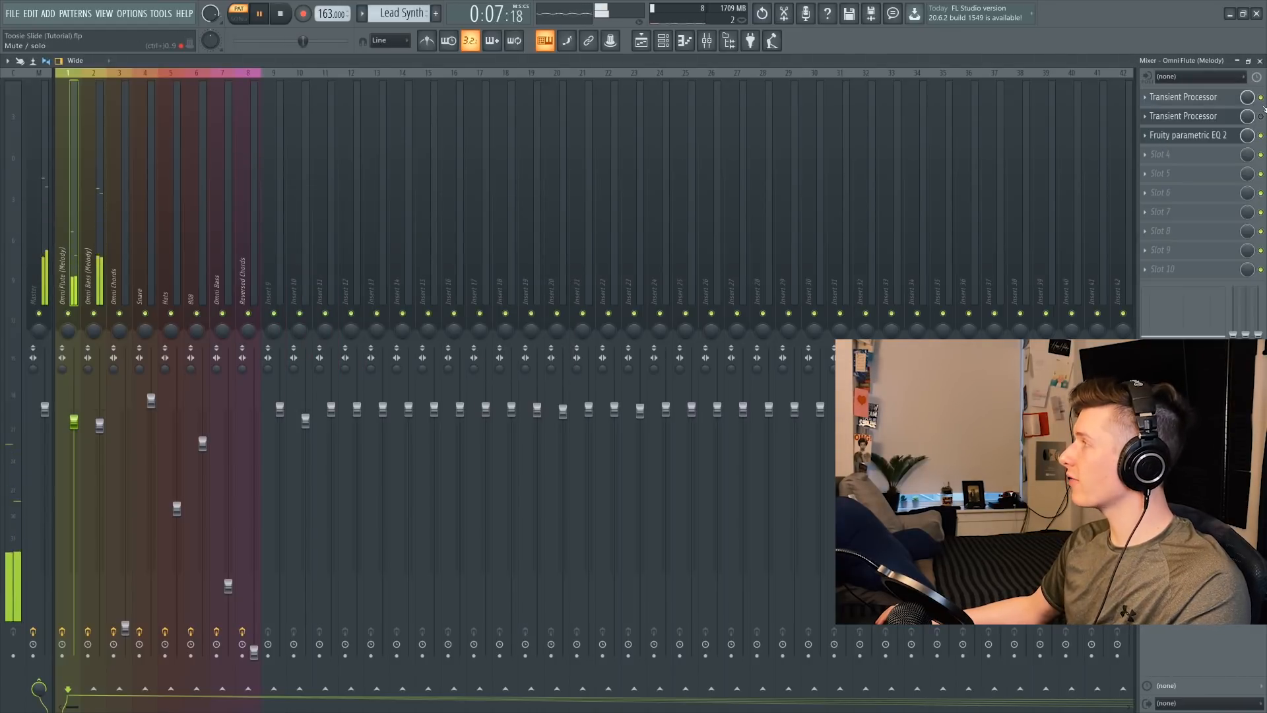
Inspect the Fruity parametric EQ 2 curve on the Omni Bass (Melody) mixer track, then close it.
click(93, 198)
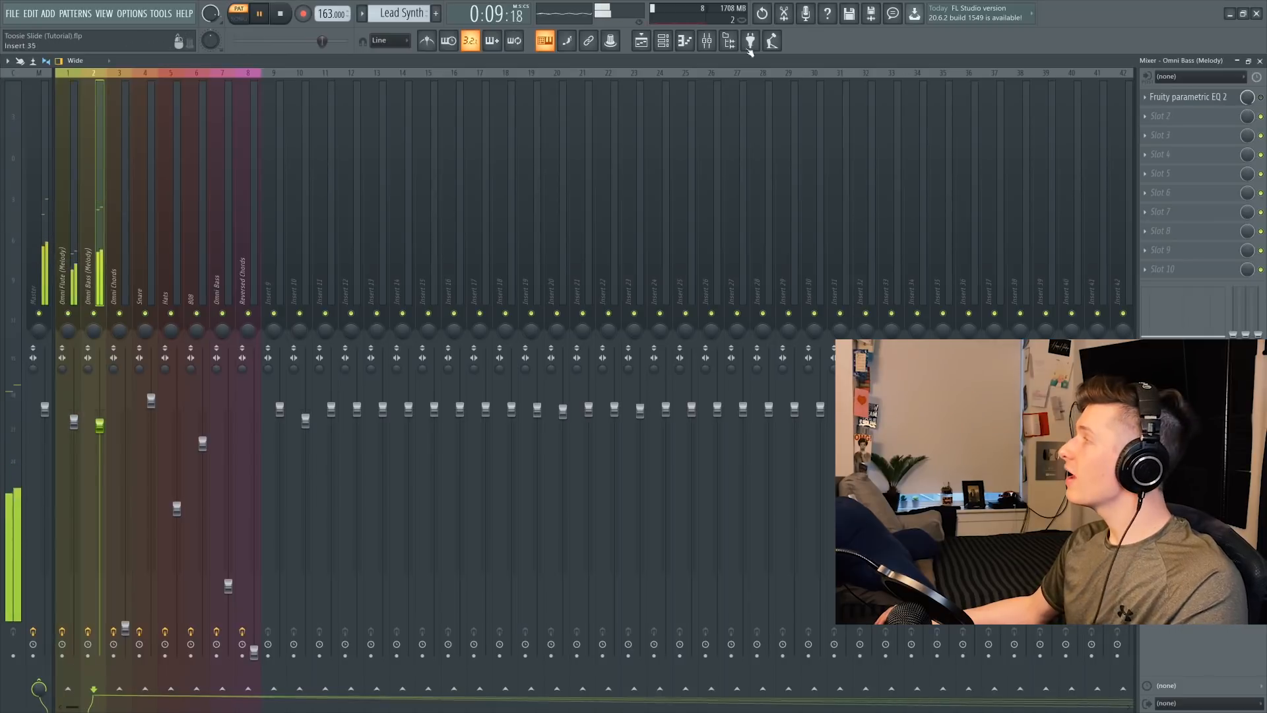
click(1192, 102)
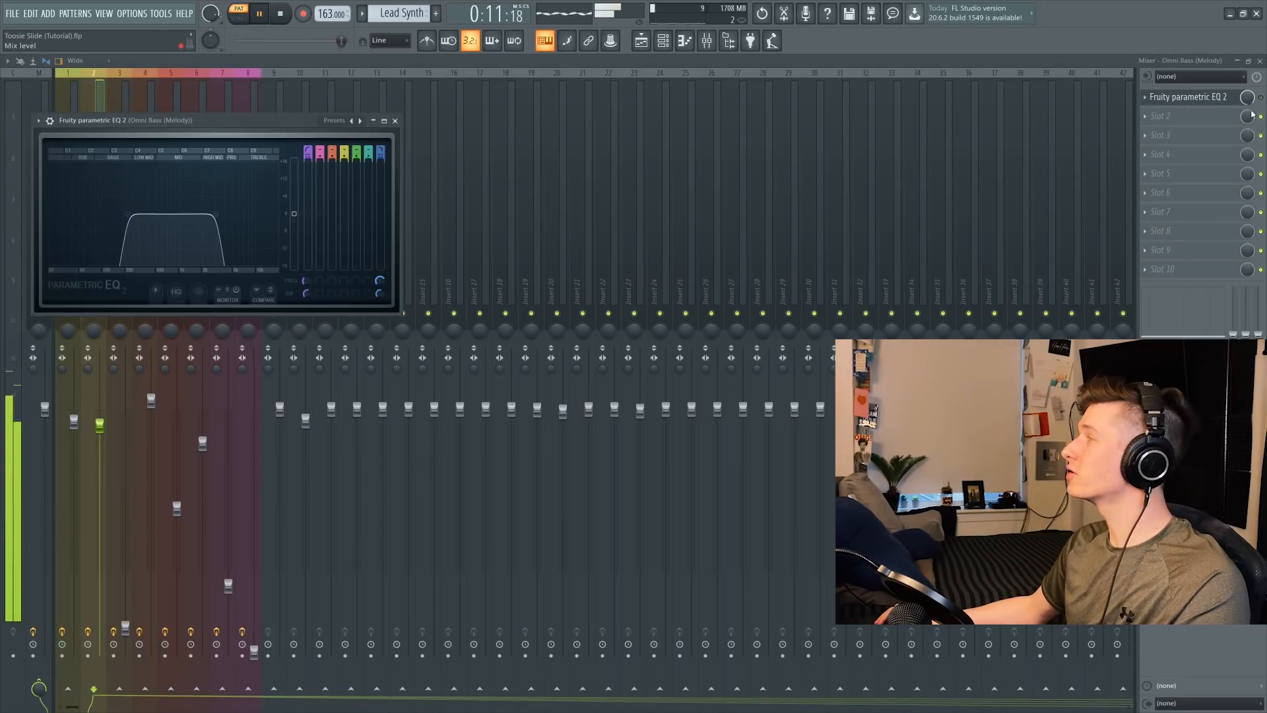
key(Escape)
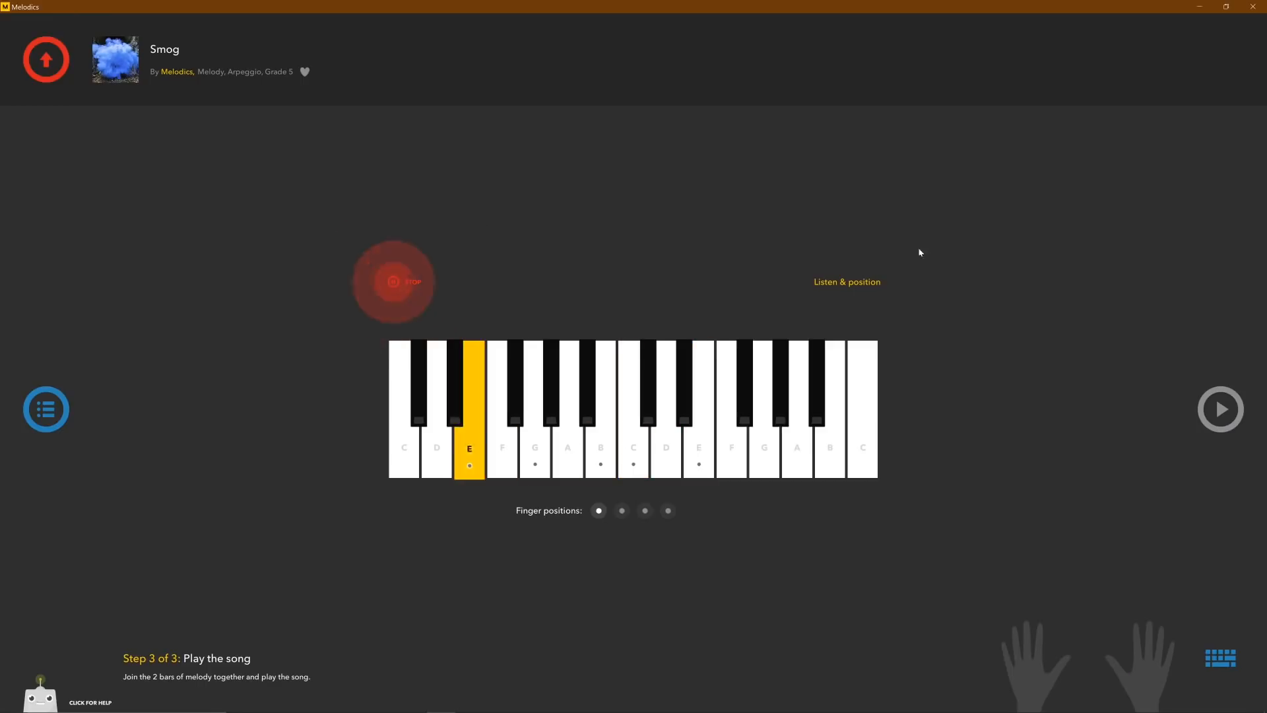
Switch to Melodics, start the Smog lesson's song step and browse the Grade 11 pad lessons.
click(1208, 419)
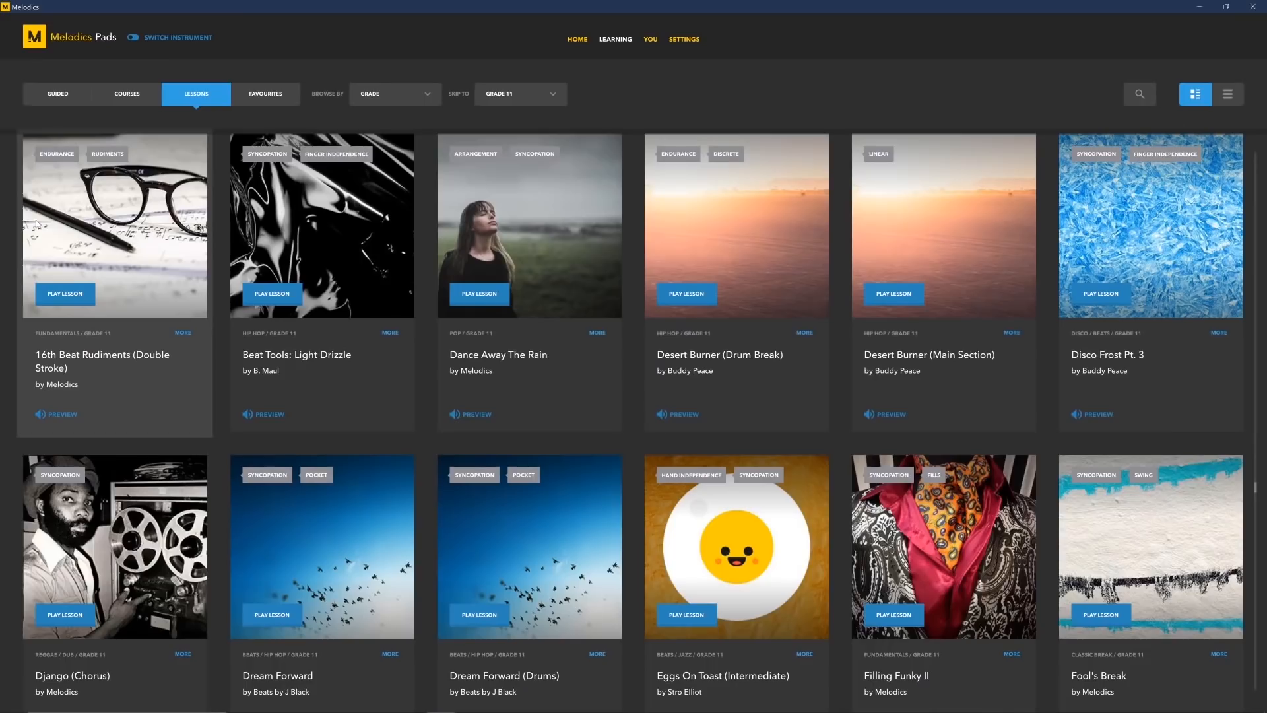
scroll(219, 293, down, 5)
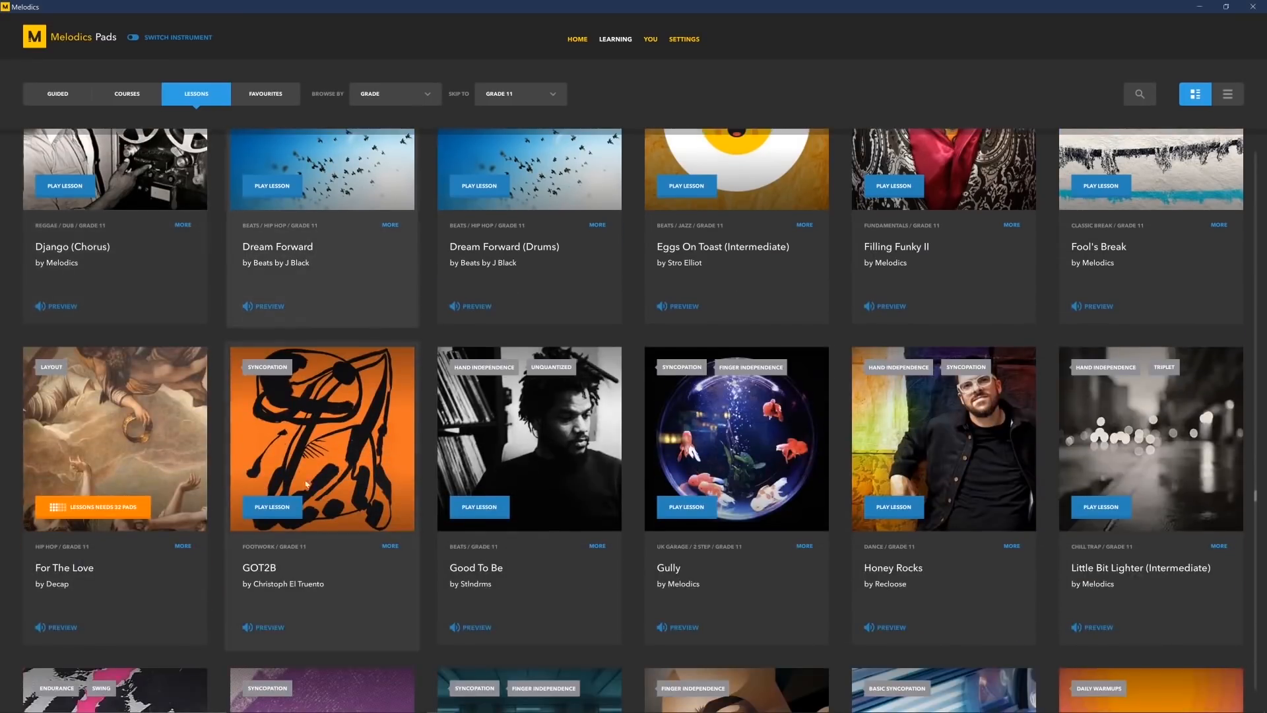
scroll(1010, 255, down, 5)
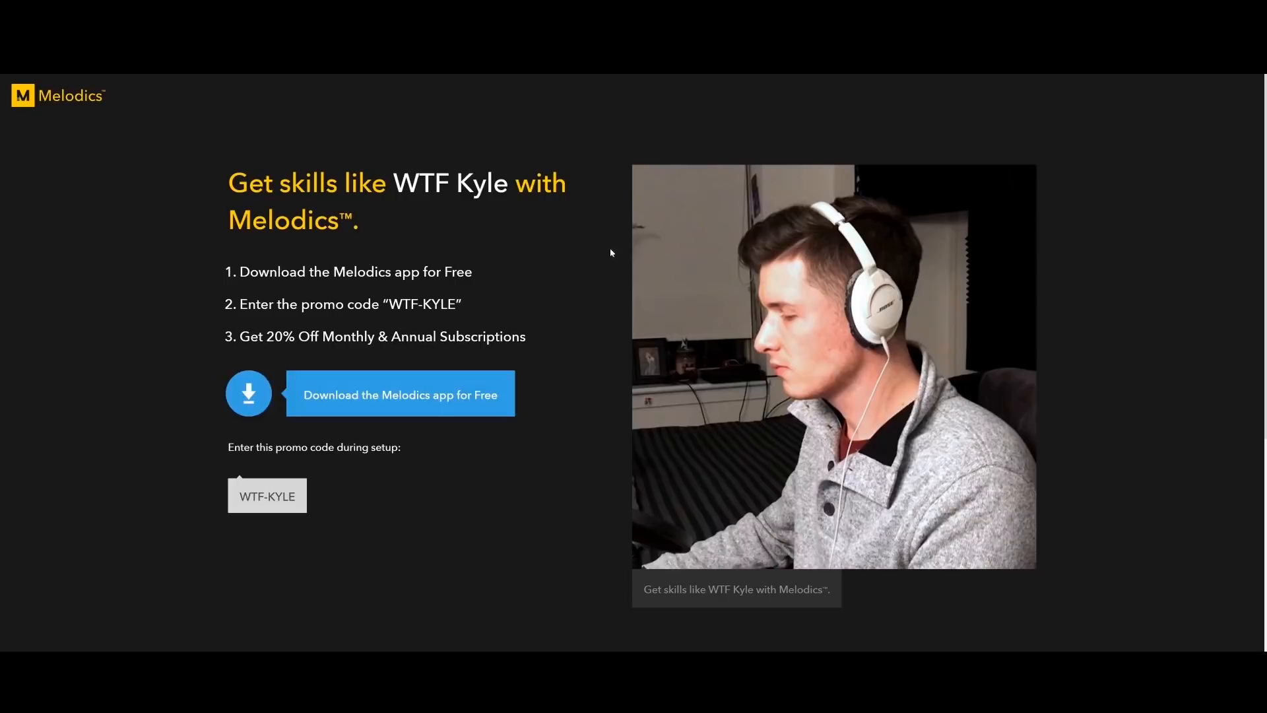
Open the hardware choice for the free Melodics download, dismiss it and highlight the promo code.
click(350, 396)
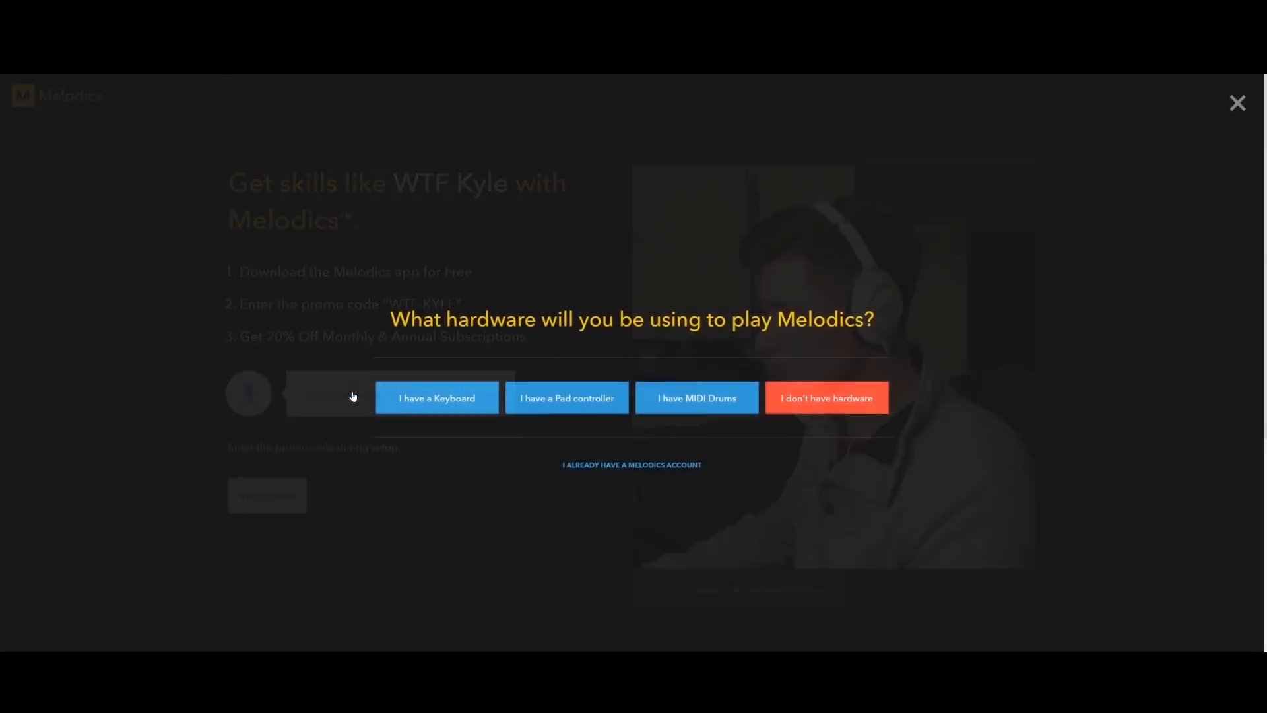
click(367, 356)
drag(307, 498, 239, 502)
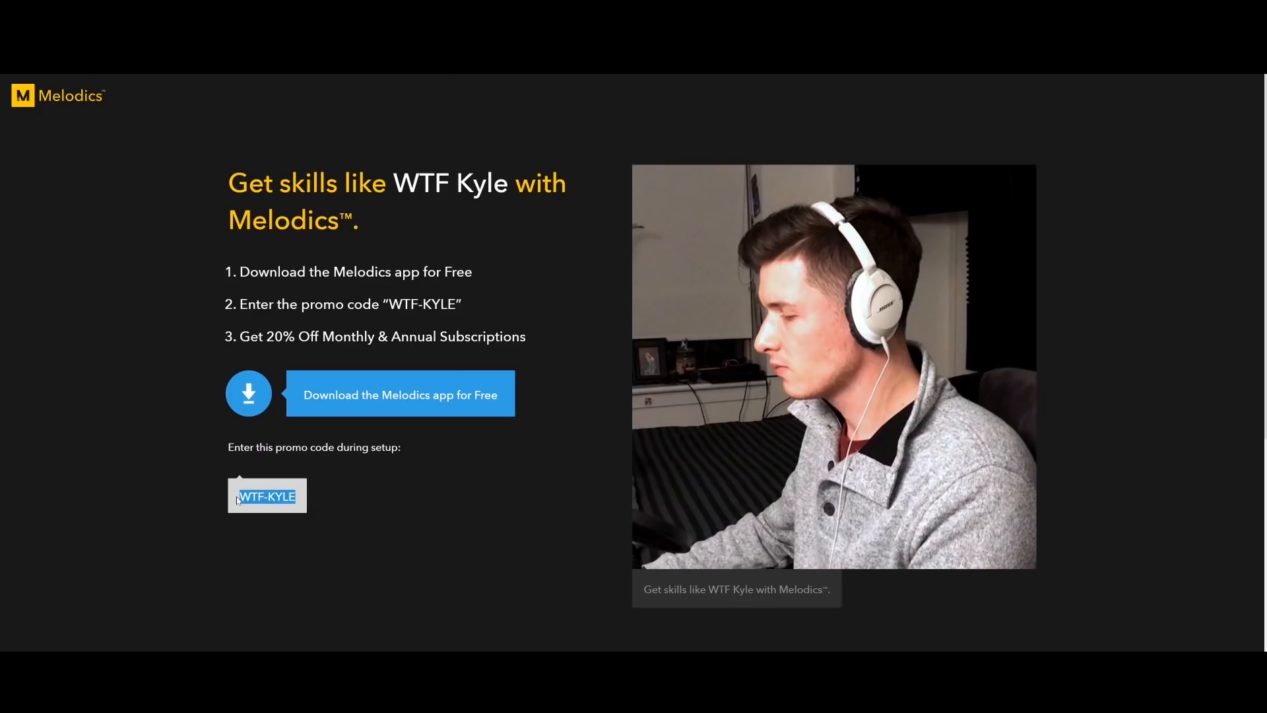
click(171, 472)
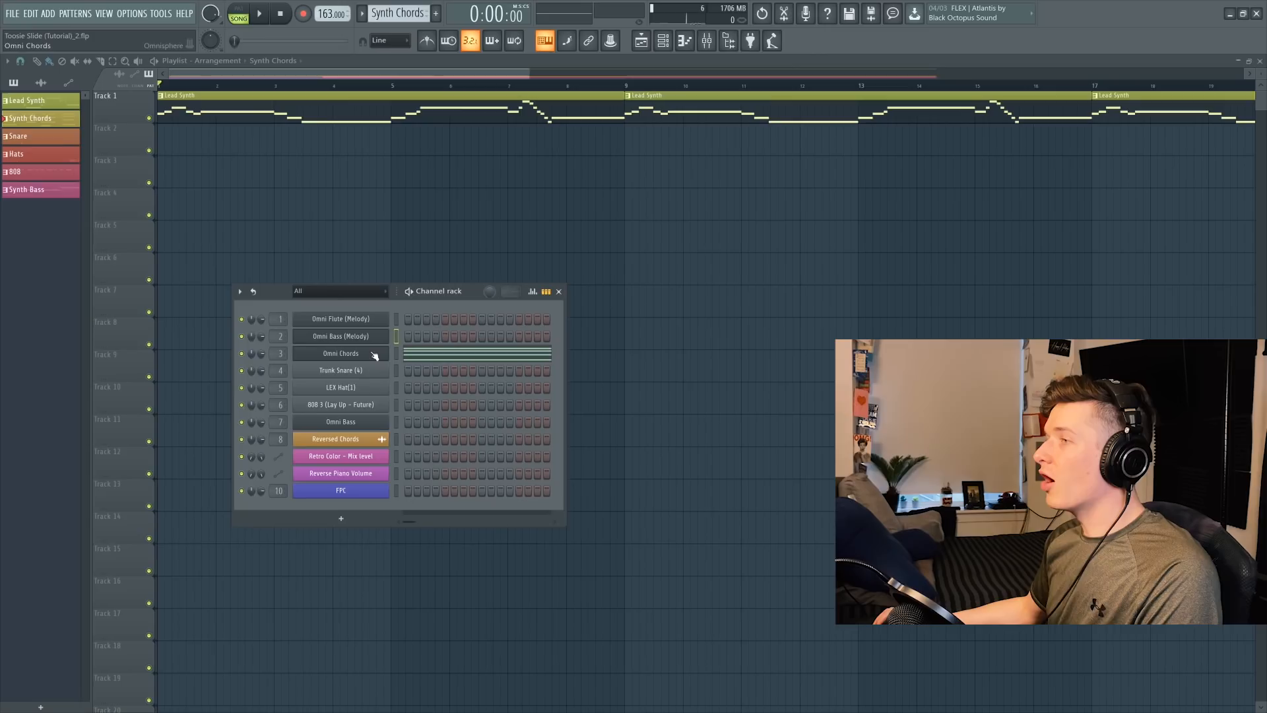
Inspect both layers of the Omni Chords channel's Dark Juno Pad 2 patch and view its chord notes in the piano roll.
click(374, 355)
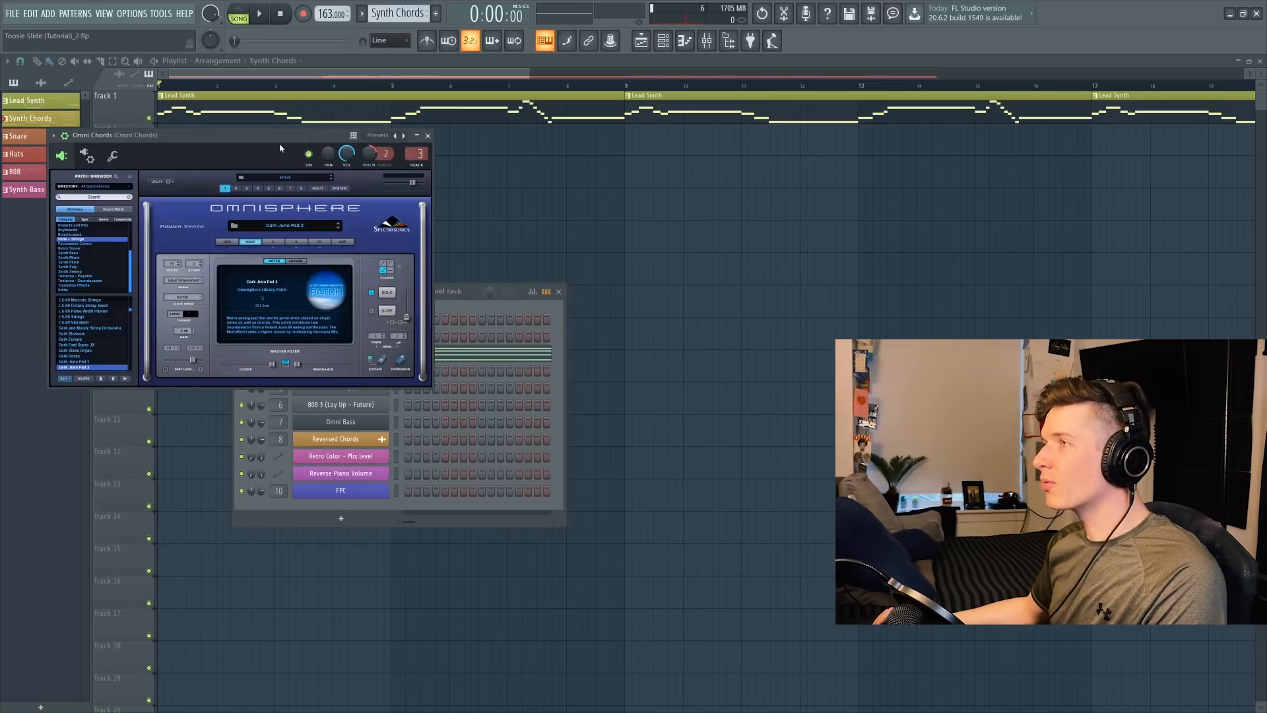
drag(279, 148, 592, 113)
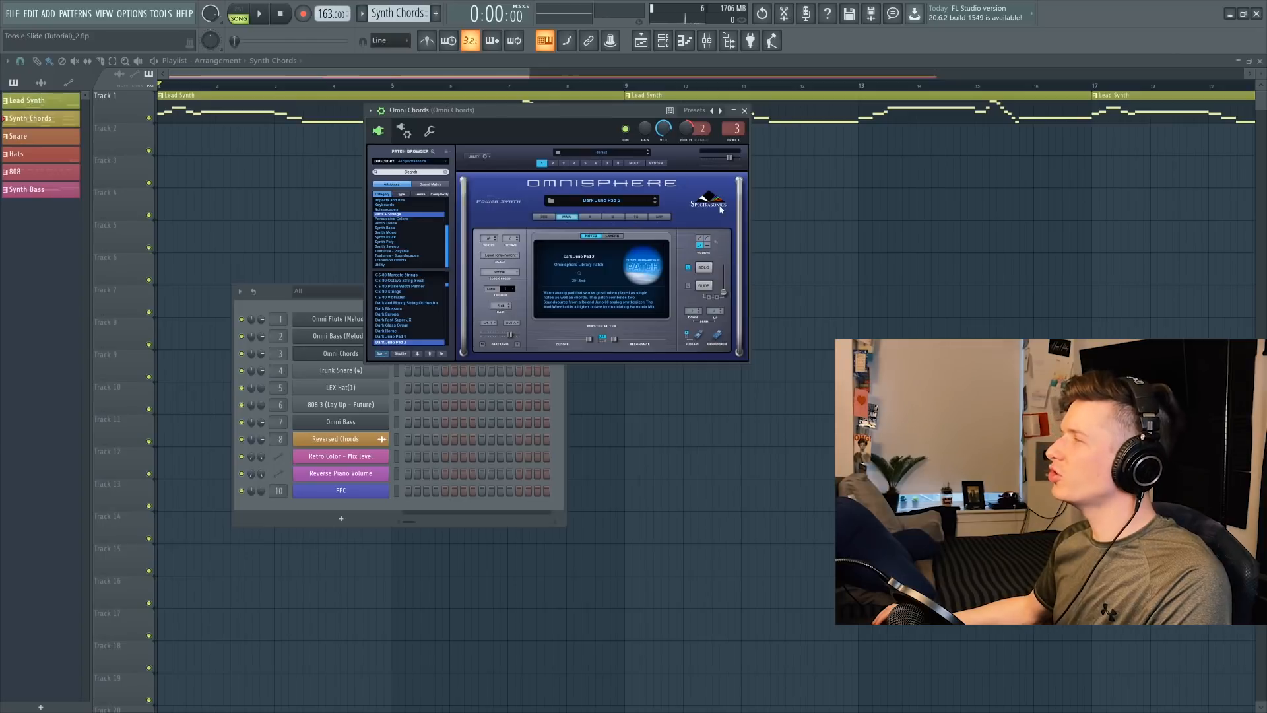
click(592, 216)
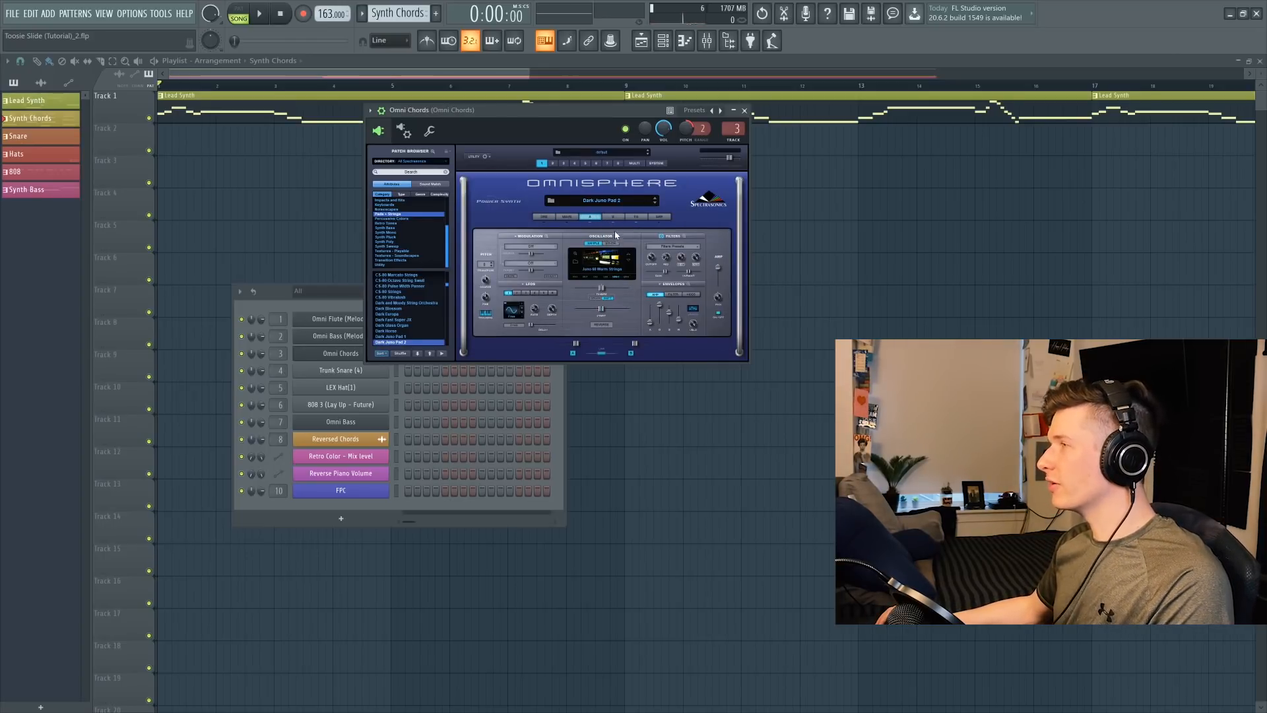
click(611, 217)
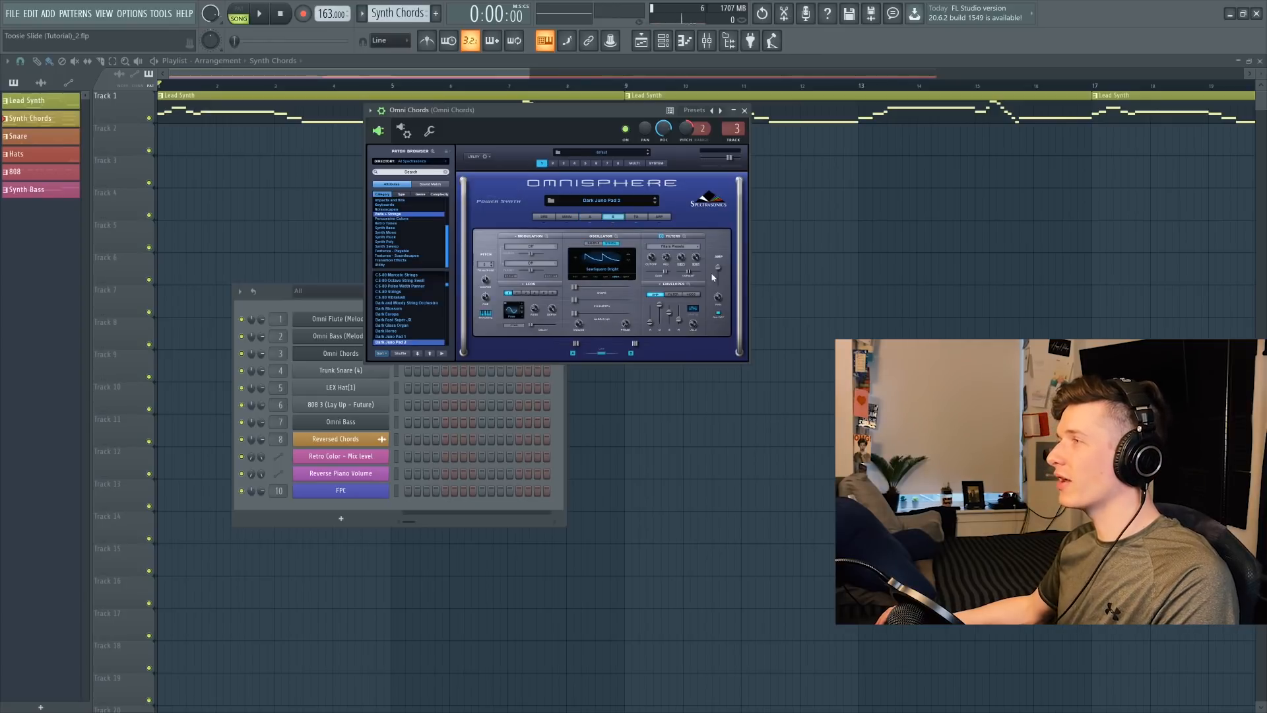
click(684, 42)
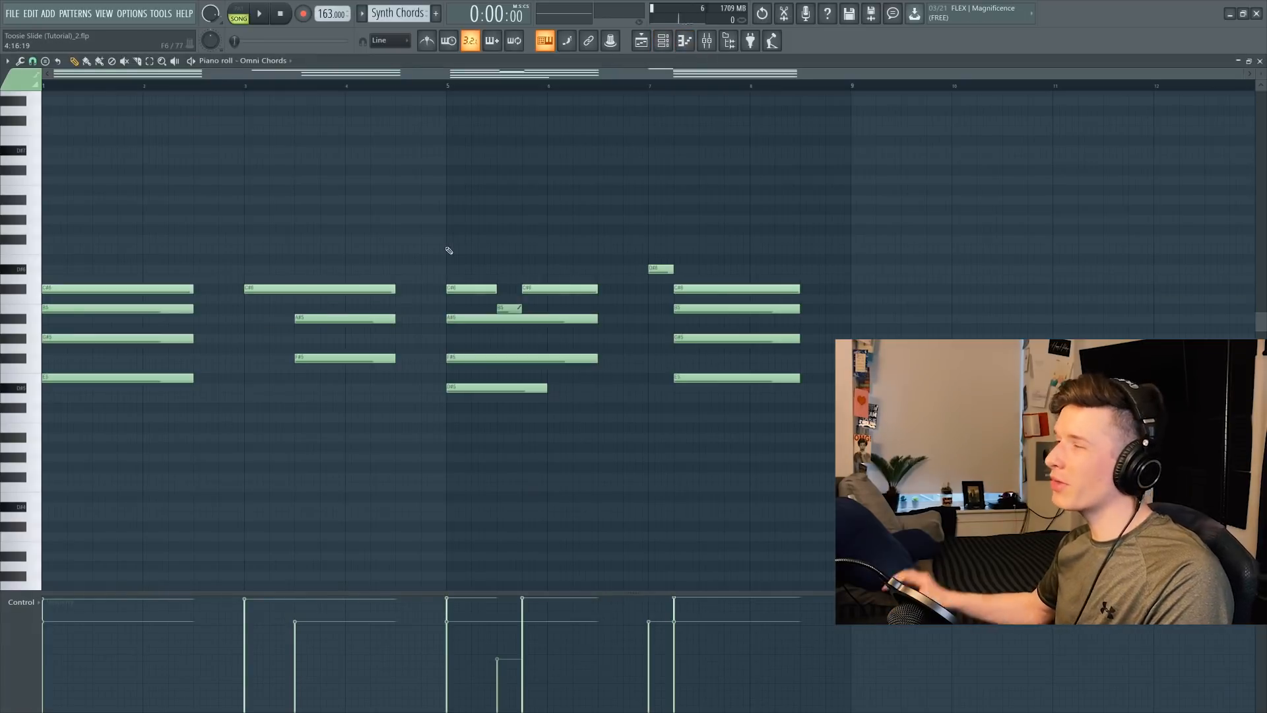
Play the chords and review the Omni Chords mixer effects, switching on Transient Processor and Fruity parametric EQ 2 and opening Soundgoodizer and RC-20 Retro Color.
key(space)
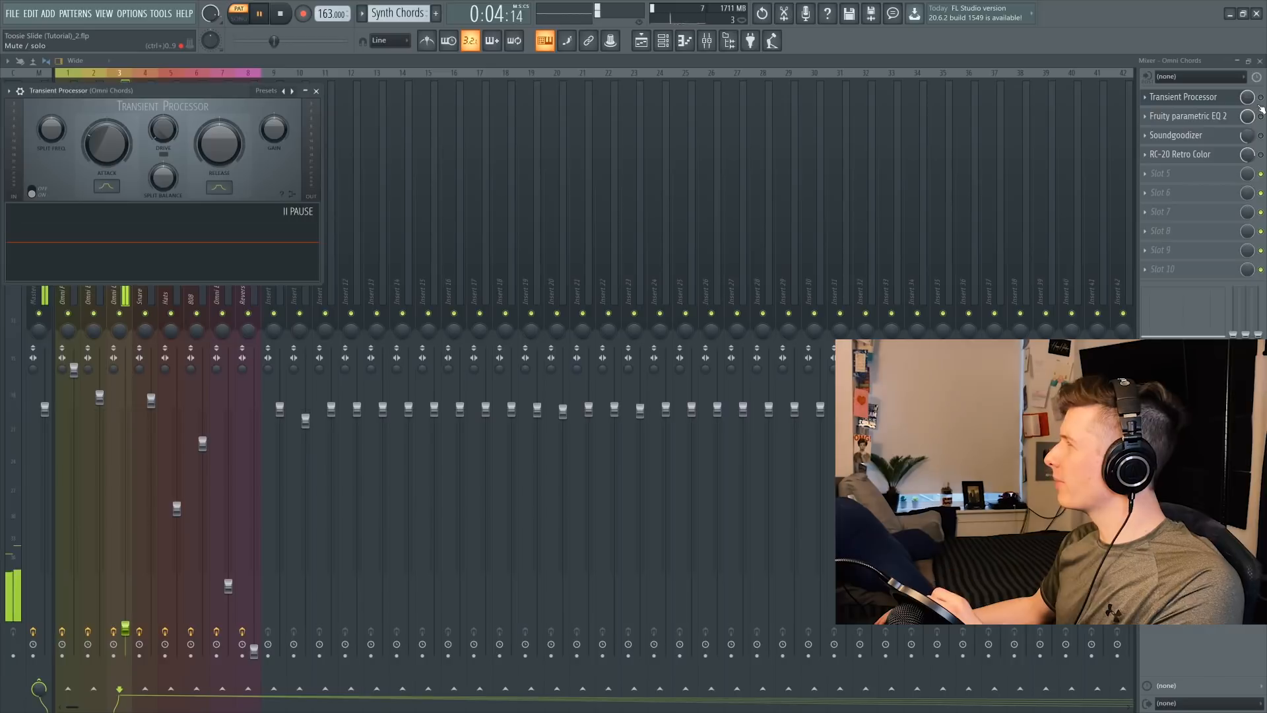
click(1211, 115)
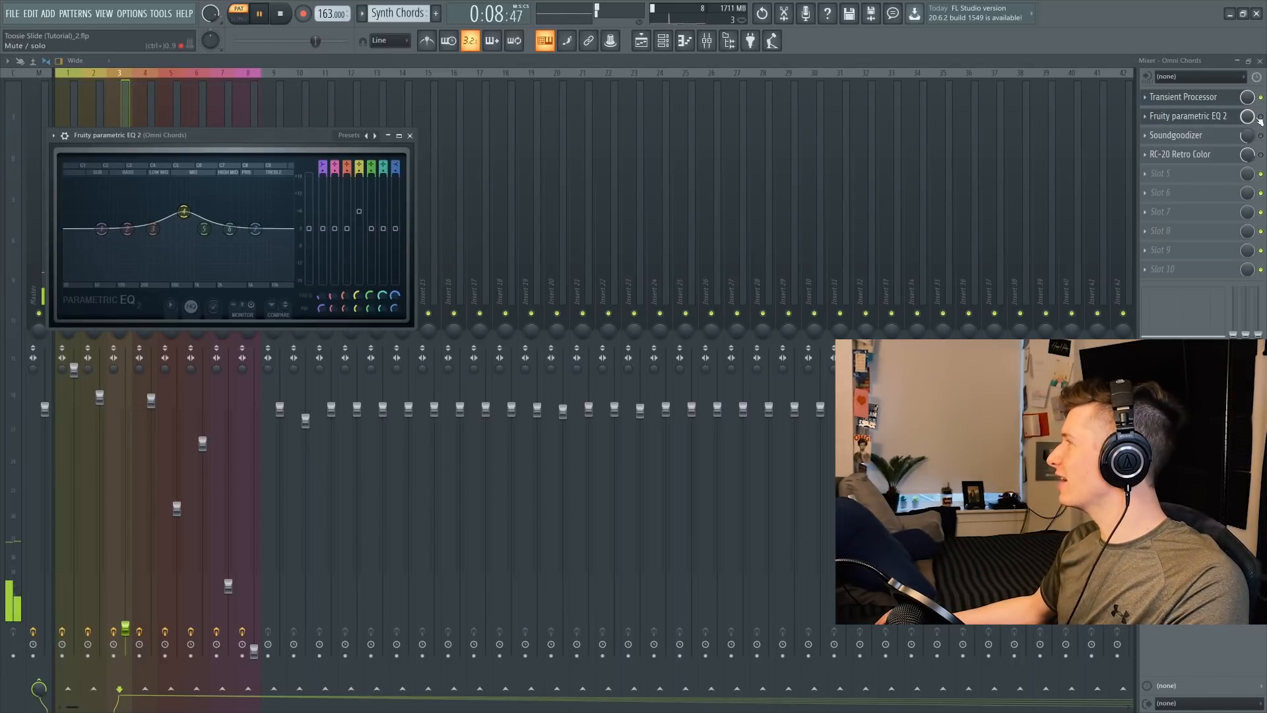
click(1233, 135)
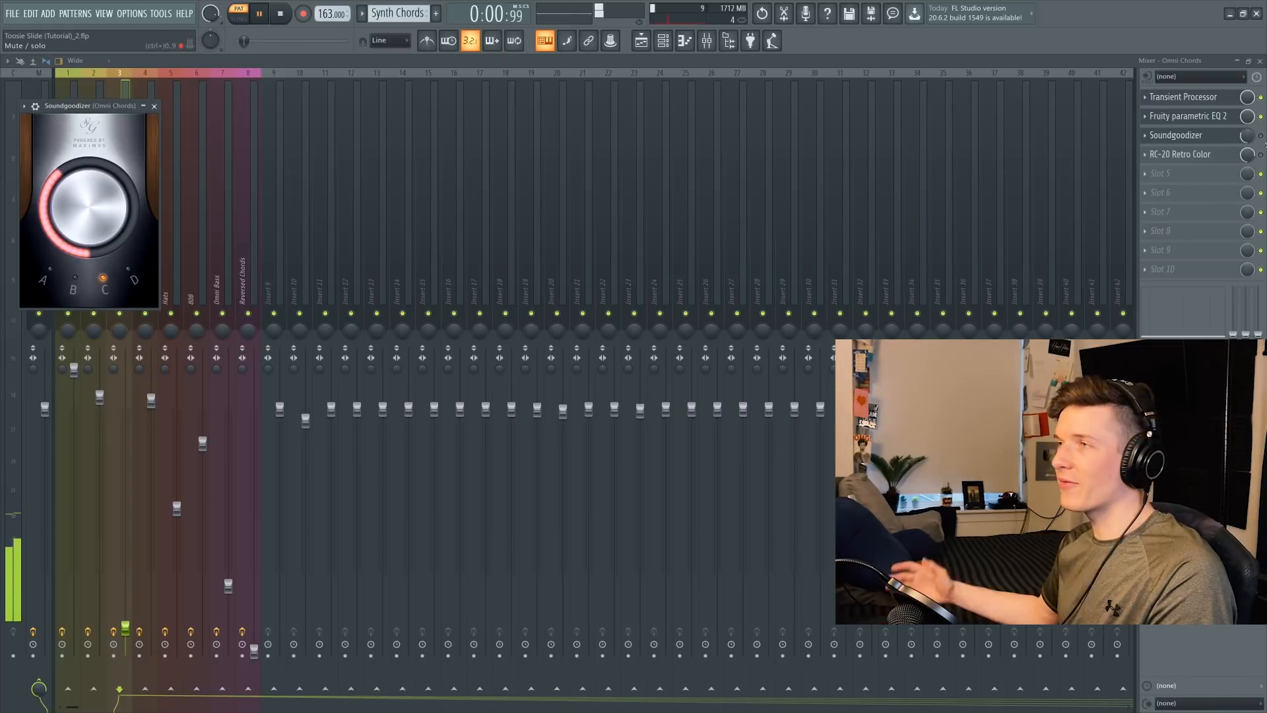
click(1203, 154)
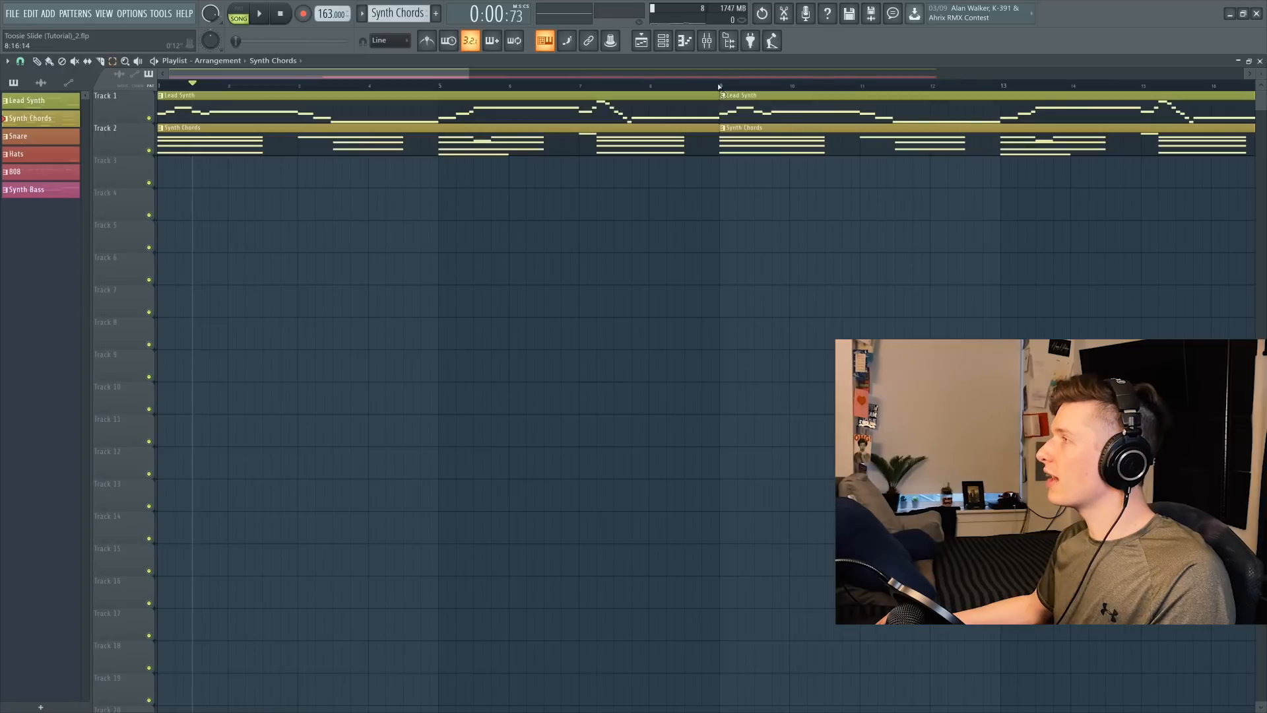
Select bars 1 to 8 of the playlist, solo the Synth Chords track and open the export options.
drag(719, 85, 2, 42)
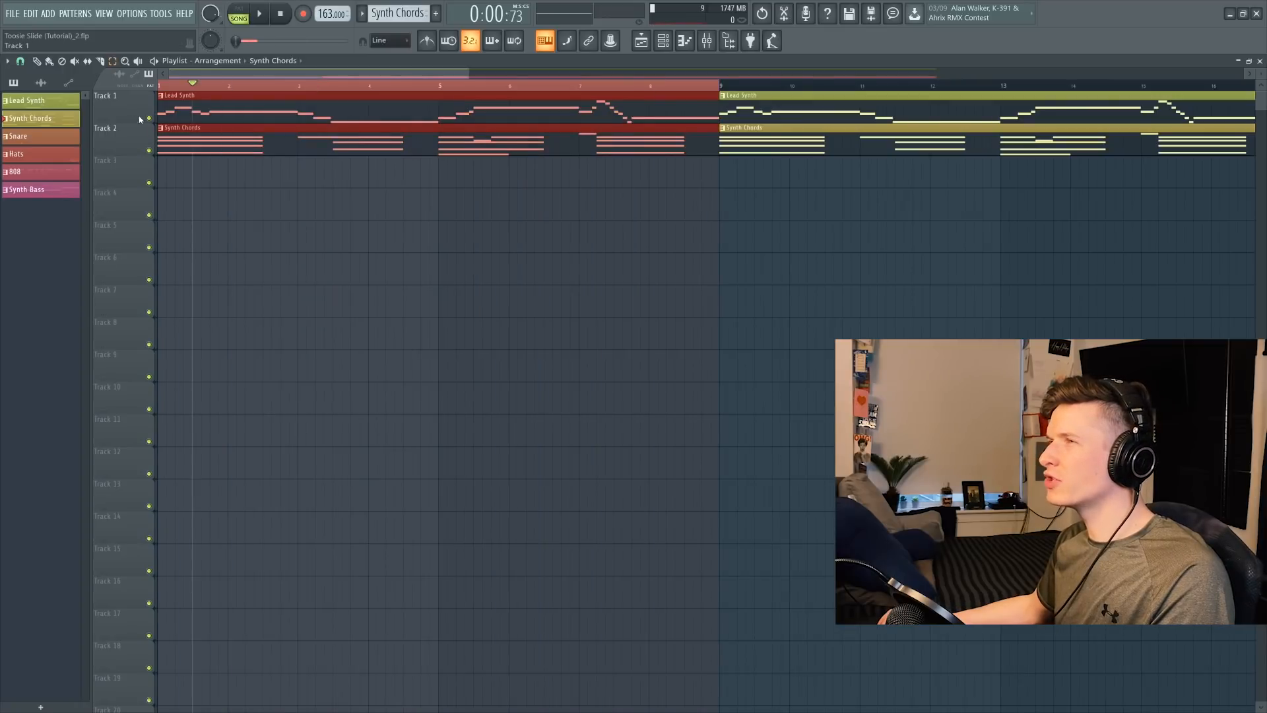
right_click(150, 149)
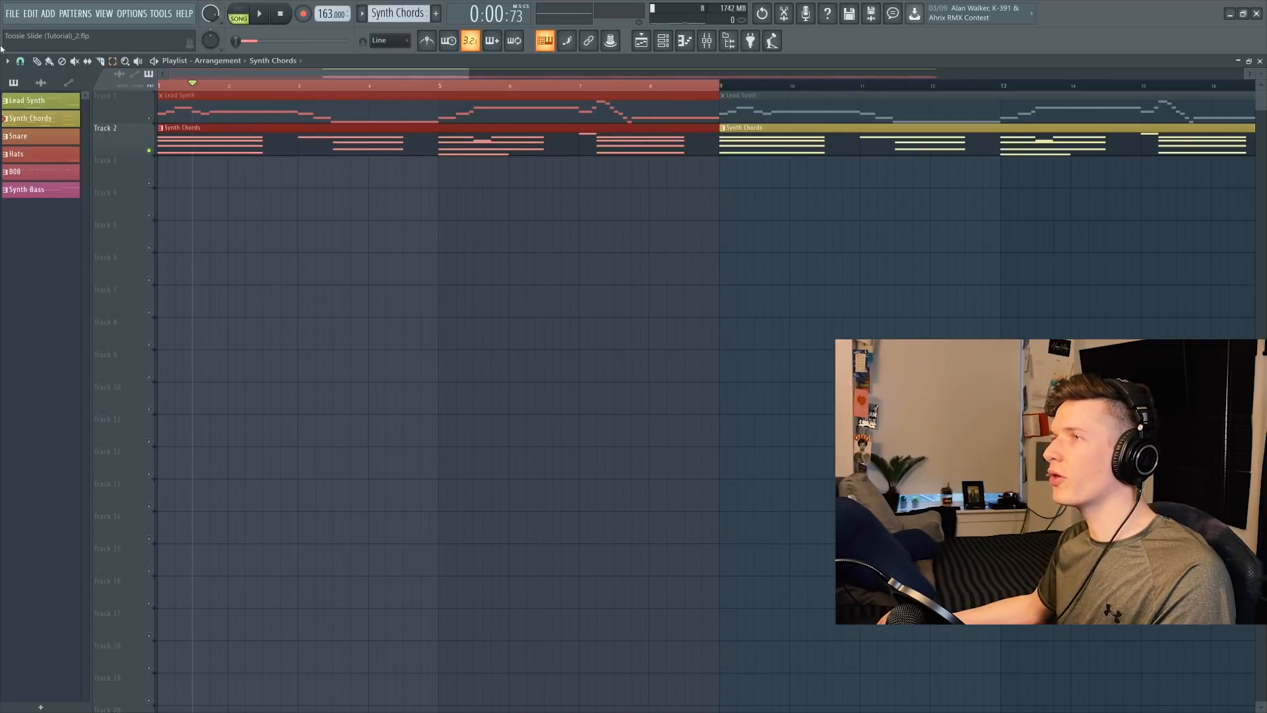
click(12, 14)
mouse_move(29, 118)
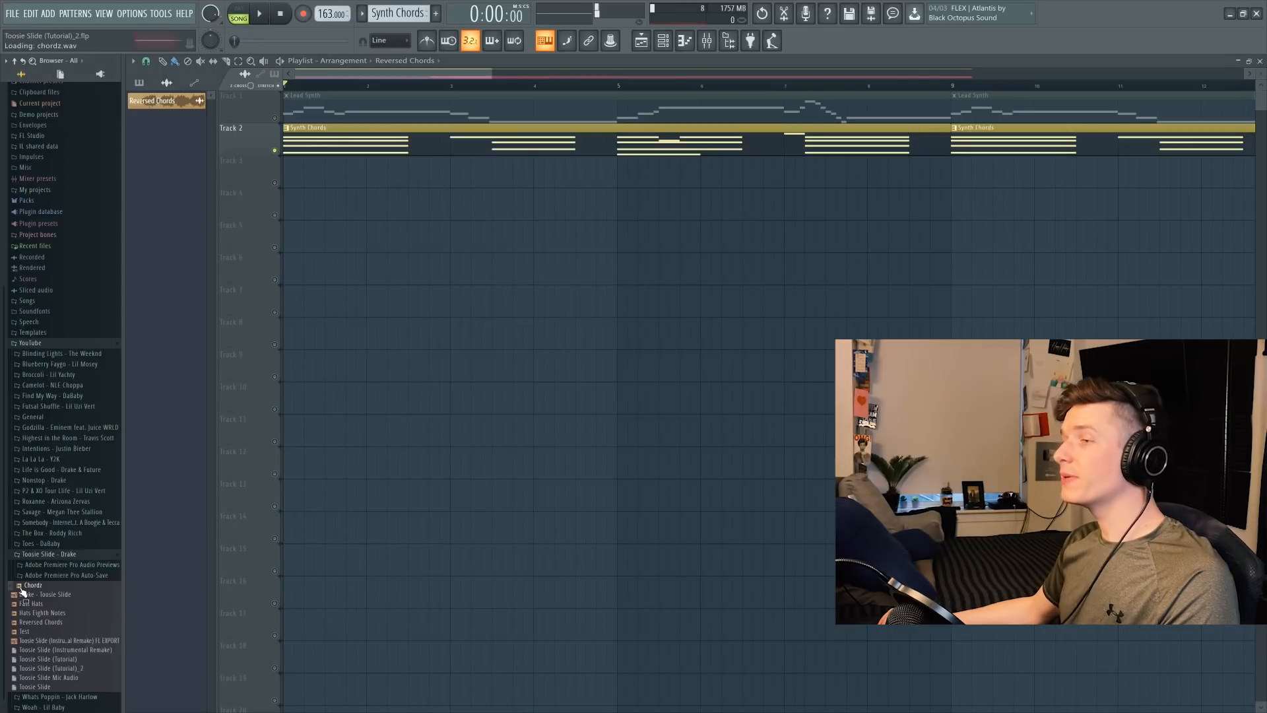
Place the Chordz sample from the Toosie Slide - Drake folder at bar 1 of Track 5 and solo that track.
drag(33, 585, 338, 291)
drag(443, 298, 357, 234)
right_click(274, 247)
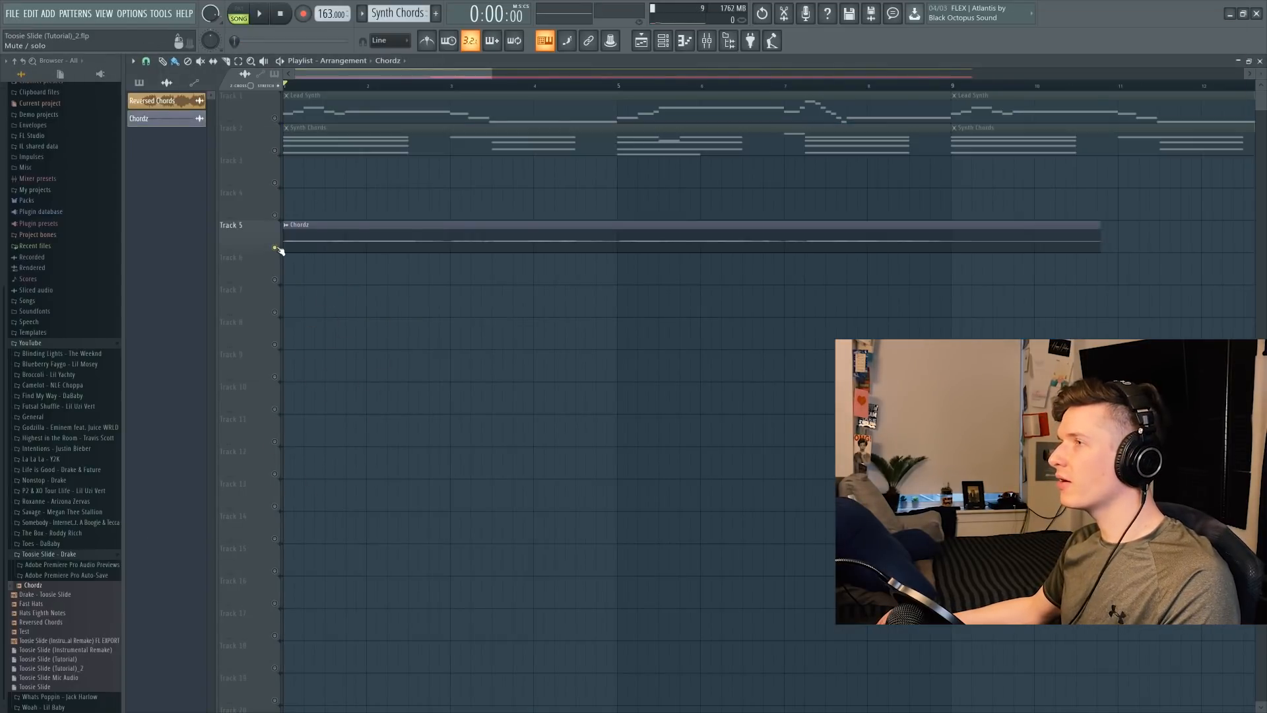
Open the Chordz sample's channel settings and turn on Normalize and Reverse for it.
key(F6)
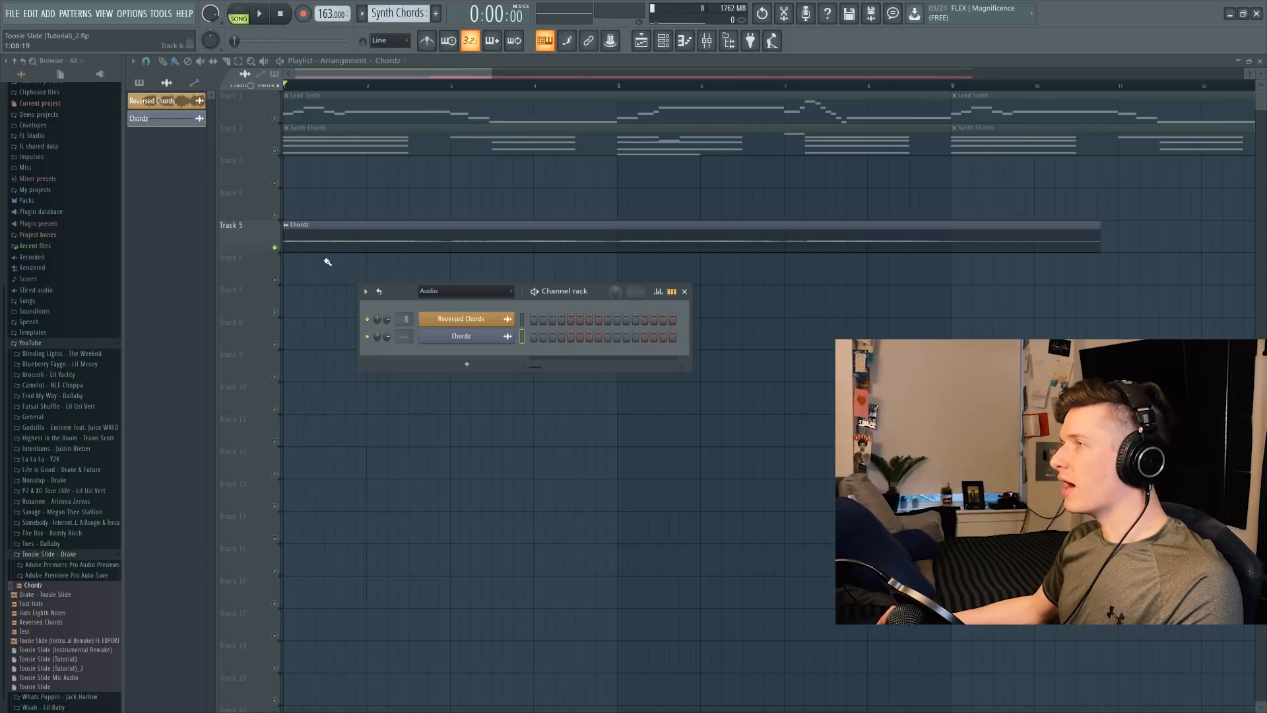
scroll(327, 262, up, 3)
key(F6)
click(641, 41)
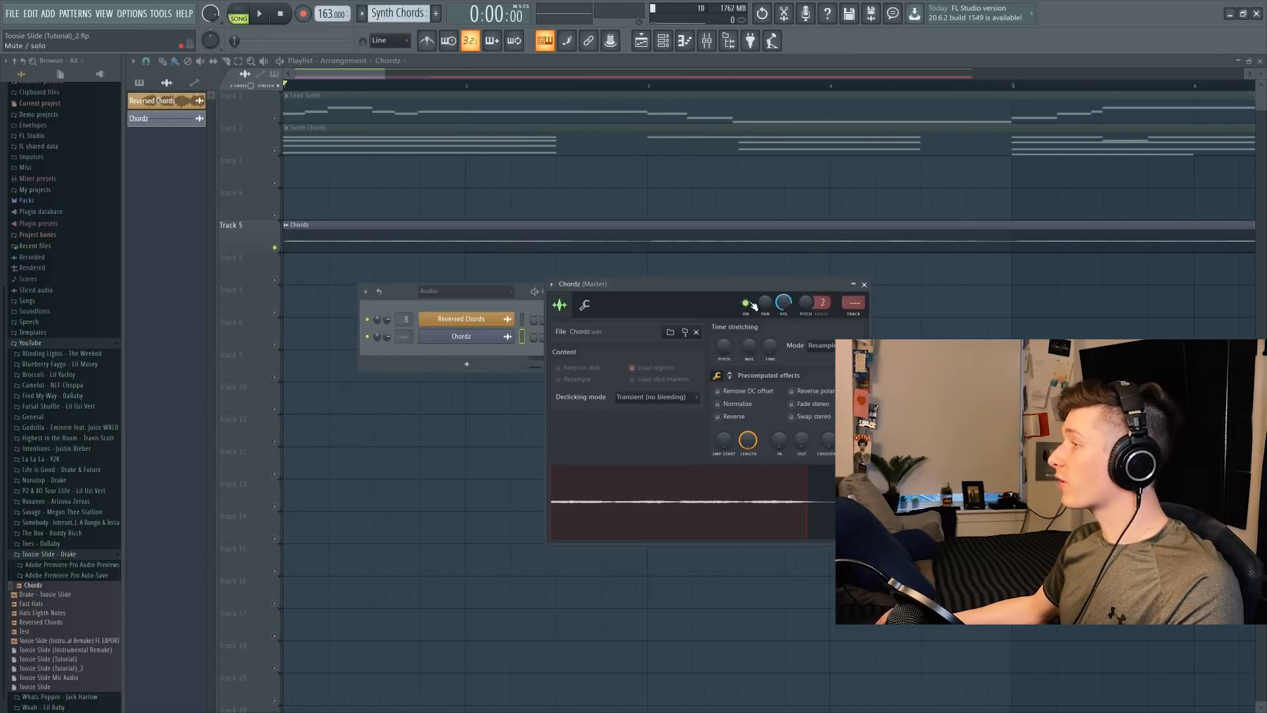
click(718, 404)
click(748, 419)
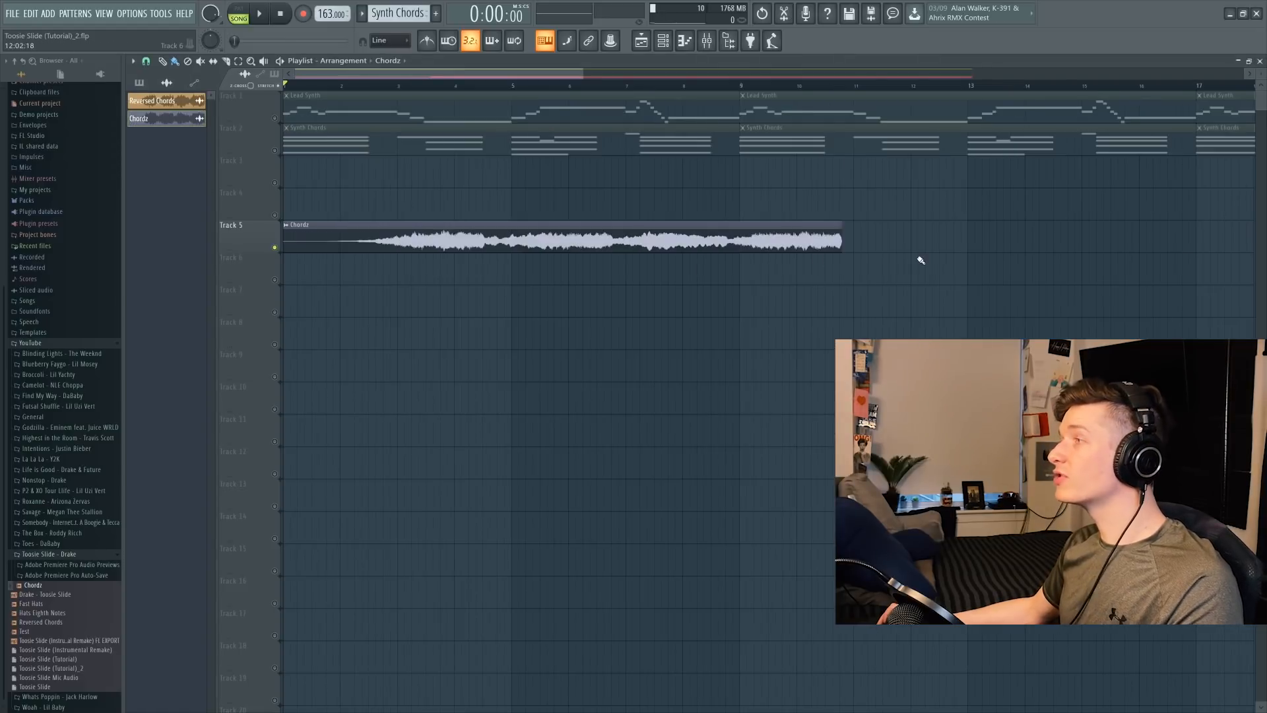
Align the end of the reversed Chordz clip with bar 11 and slice it into two-bar pieces from bar 3.
scroll(891, 258, up, 10)
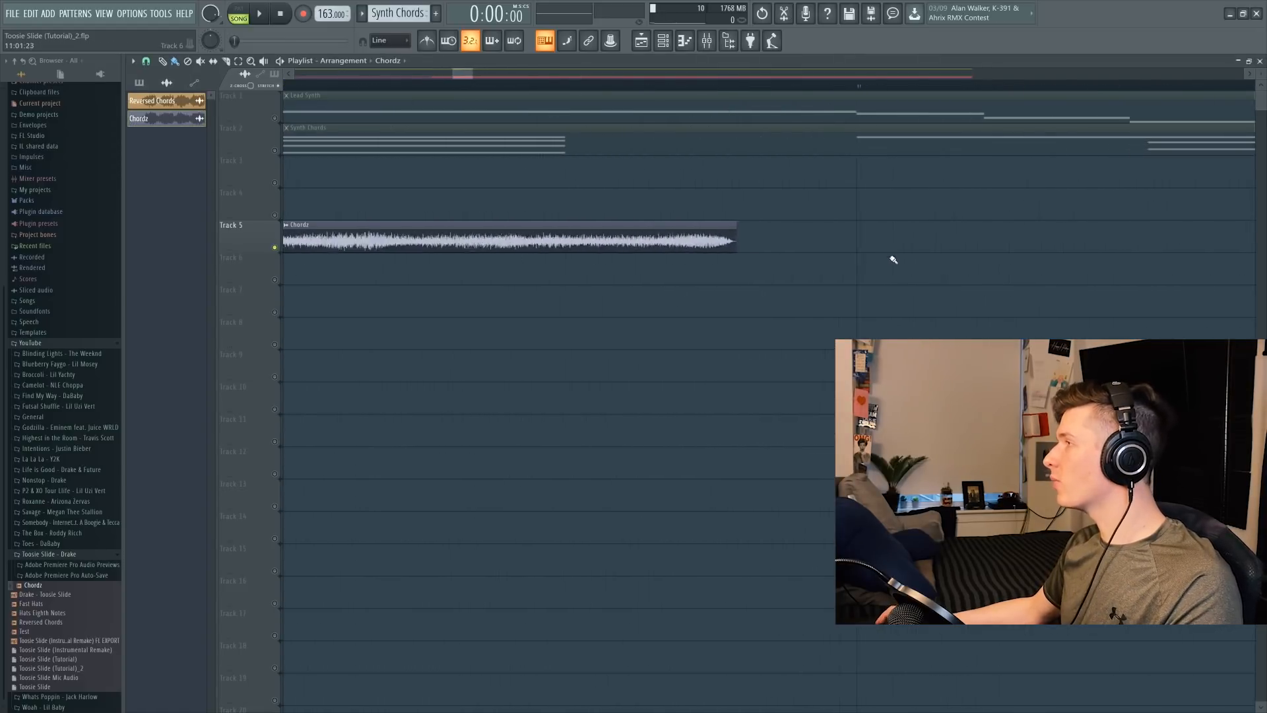
scroll(833, 242, up, 1)
drag(808, 244, 825, 244)
click(228, 62)
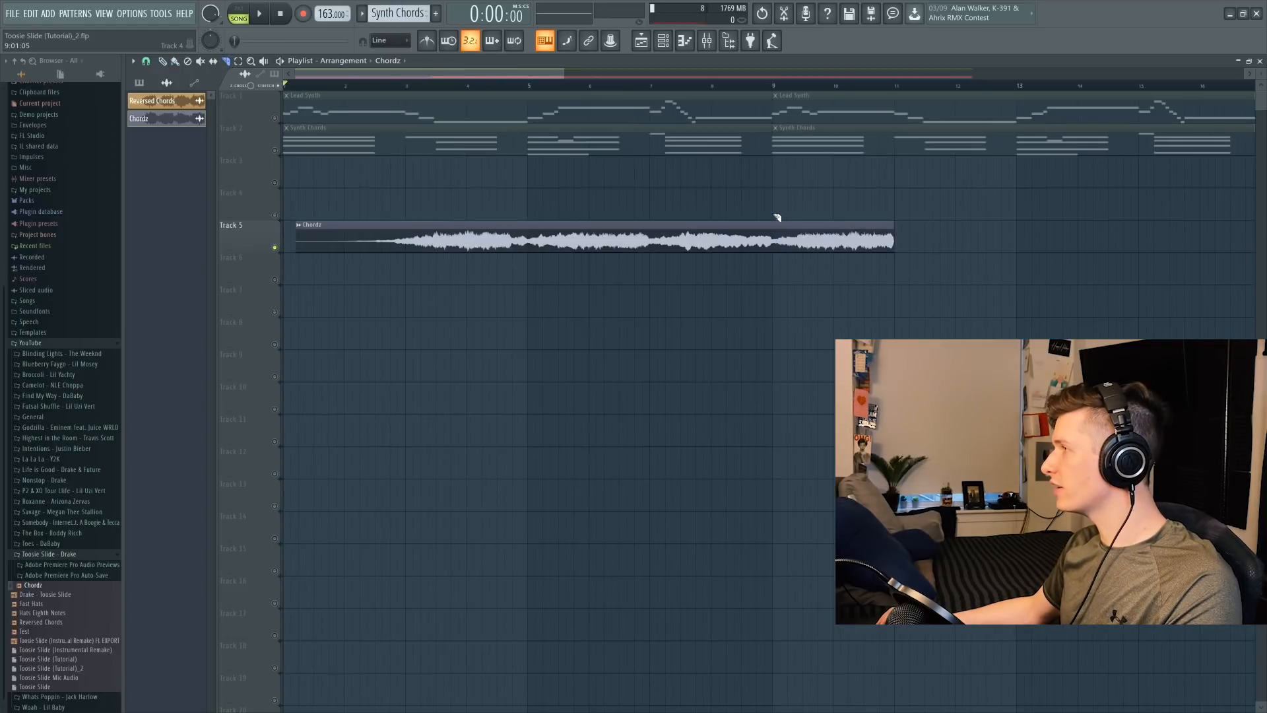
key(ctrl+z)
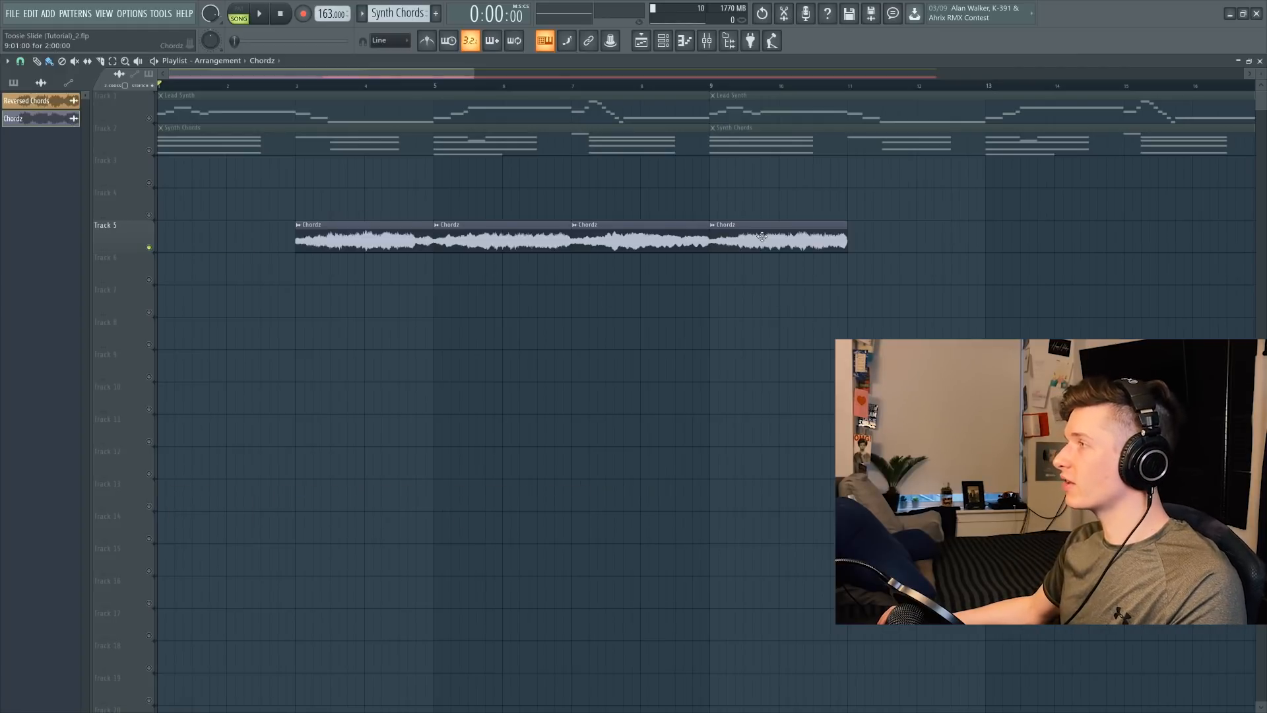
Rearrange the four Chordz slices in reverse order on Track 5 across bars 1 to 8 and play them back.
drag(762, 236, 209, 238)
right_click(637, 245)
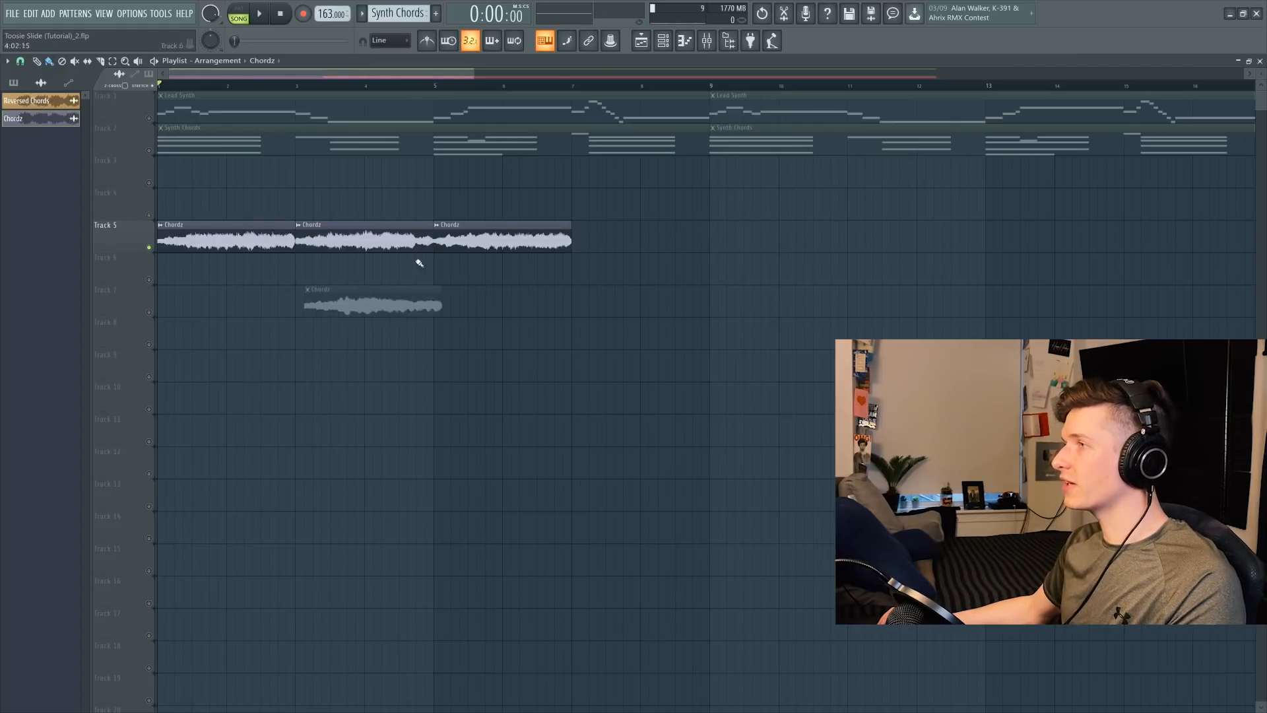
drag(460, 234, 475, 299)
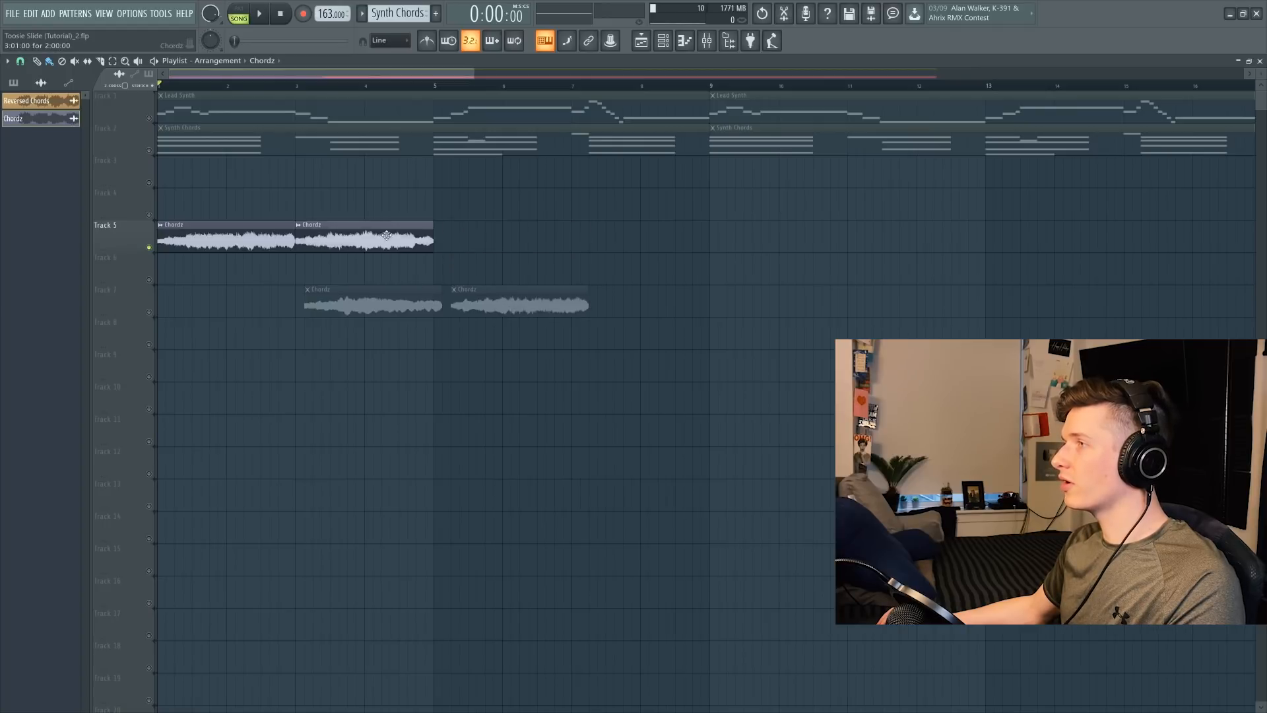
drag(381, 236, 649, 303)
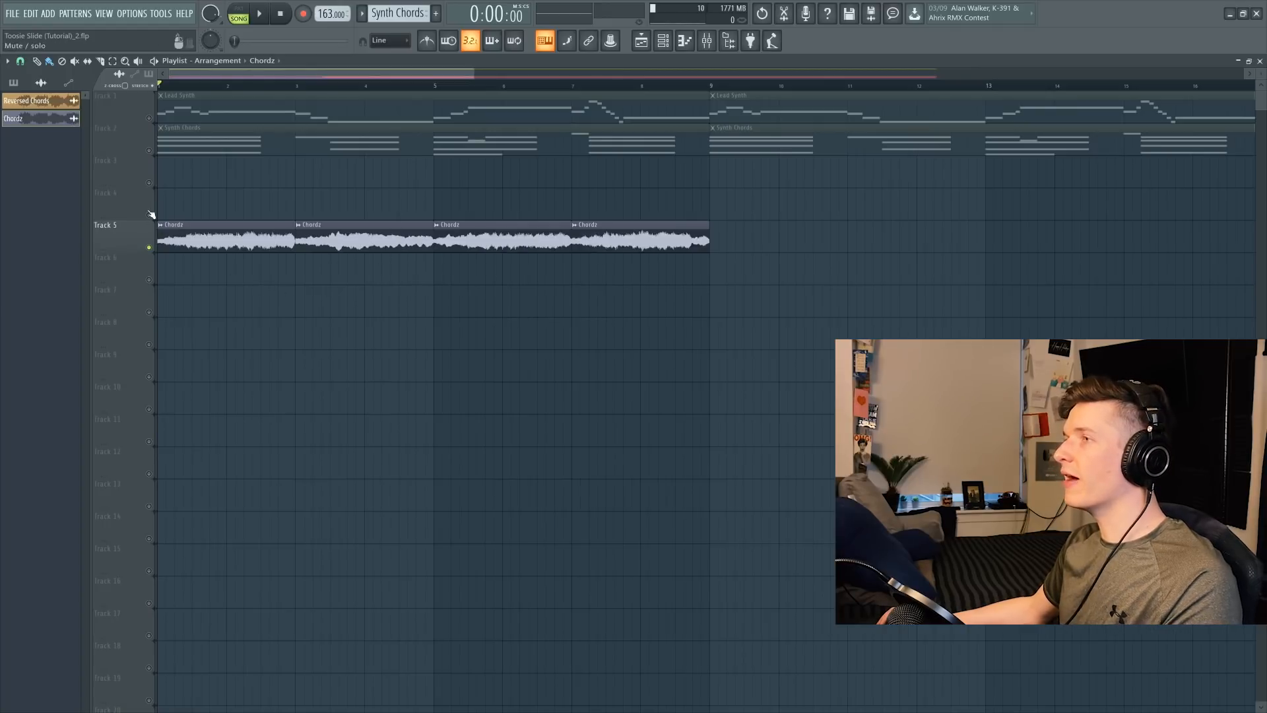
key(space)
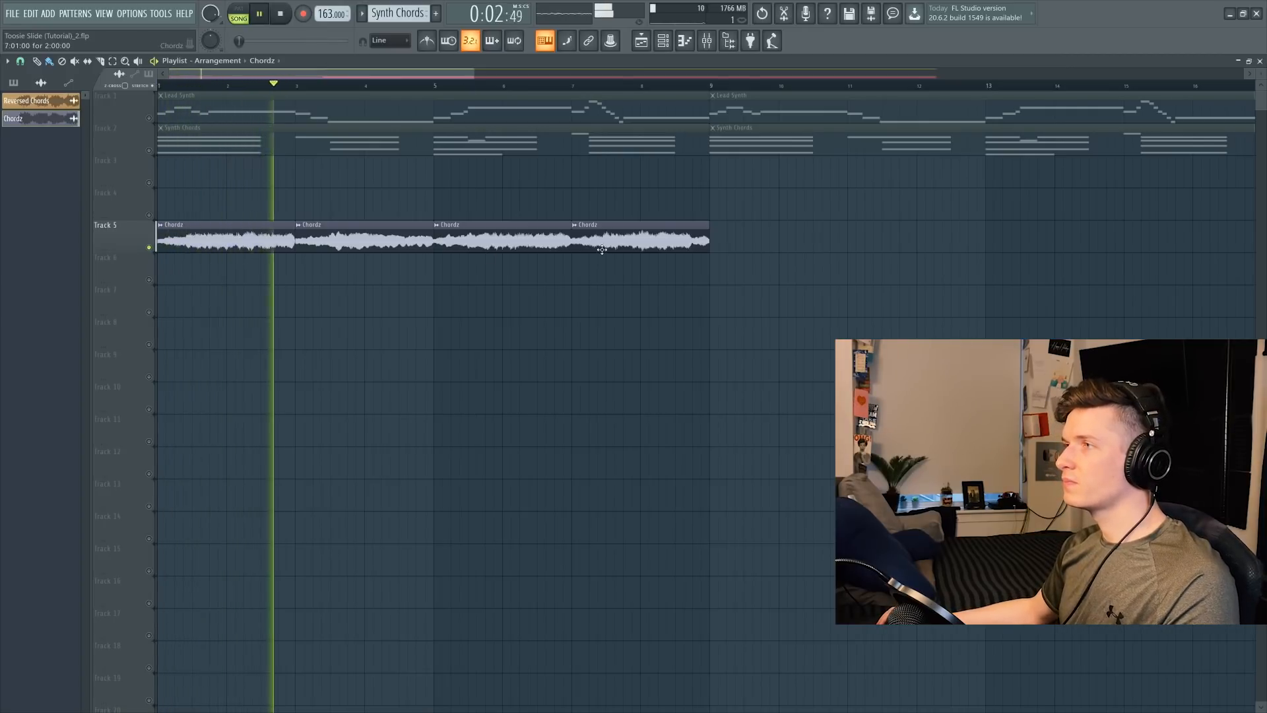
key(space)
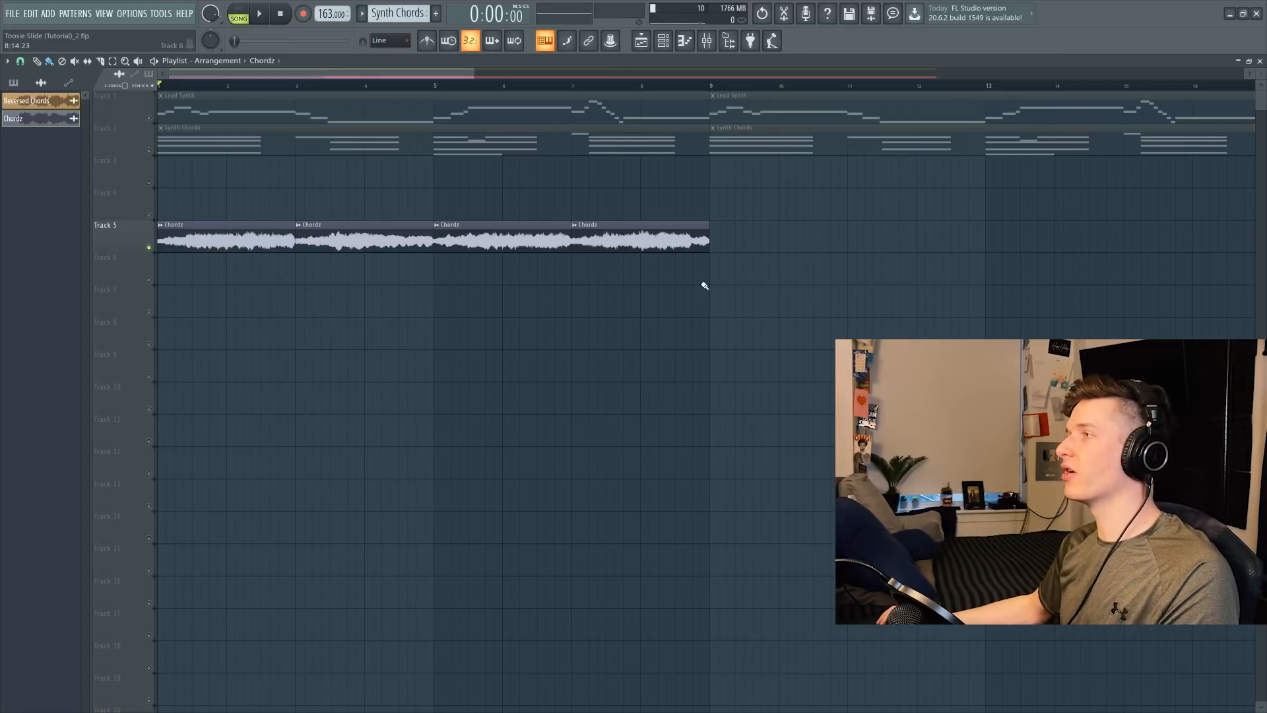
Create an automation clip for the volume of the Reversed Chords mixer track.
key(F9)
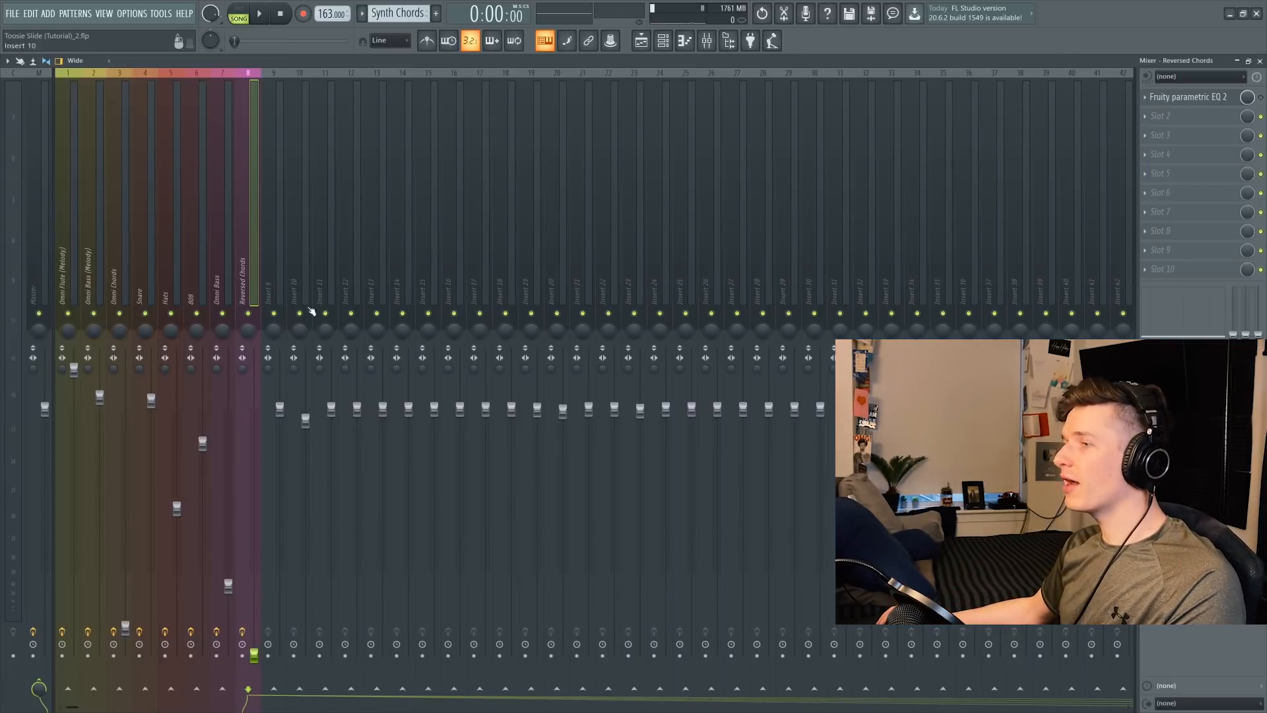
right_click(257, 652)
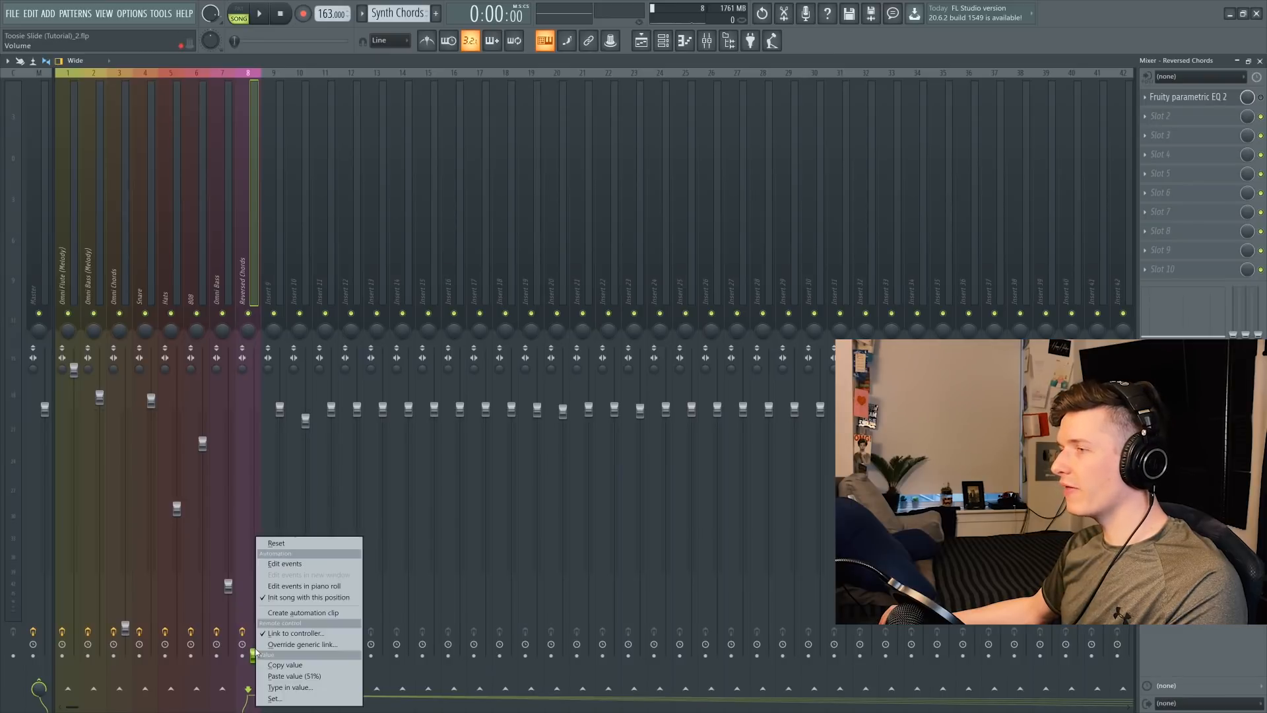
click(293, 613)
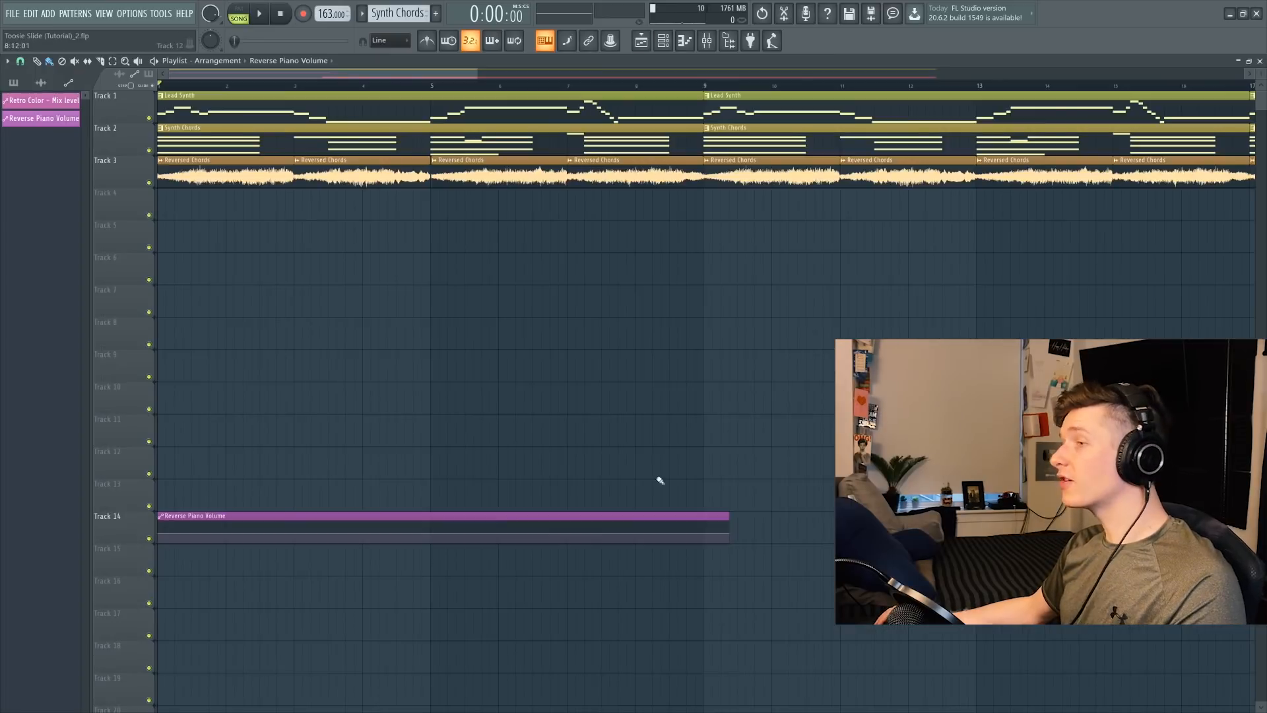
Shorten the Reverse Piano Volume clip to two bars, shape it as a rising curve and repeat it along Track 14.
drag(731, 513, 294, 513)
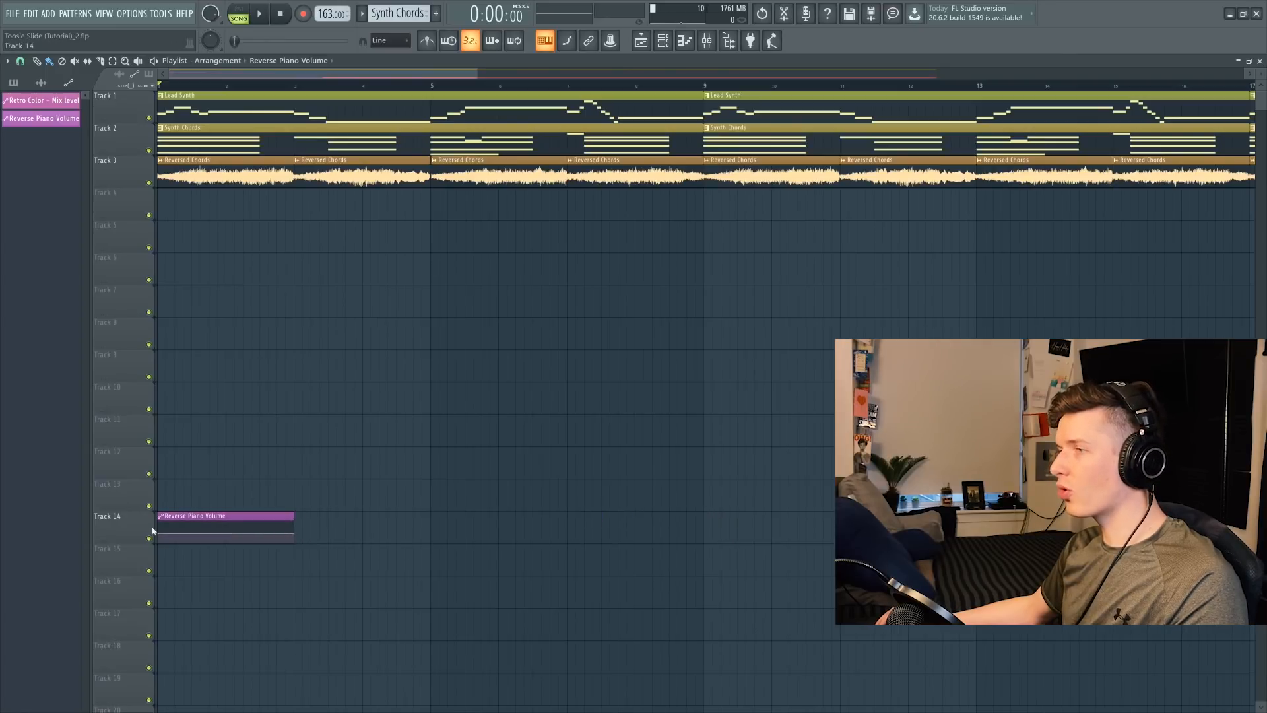
drag(157, 538, 158, 557)
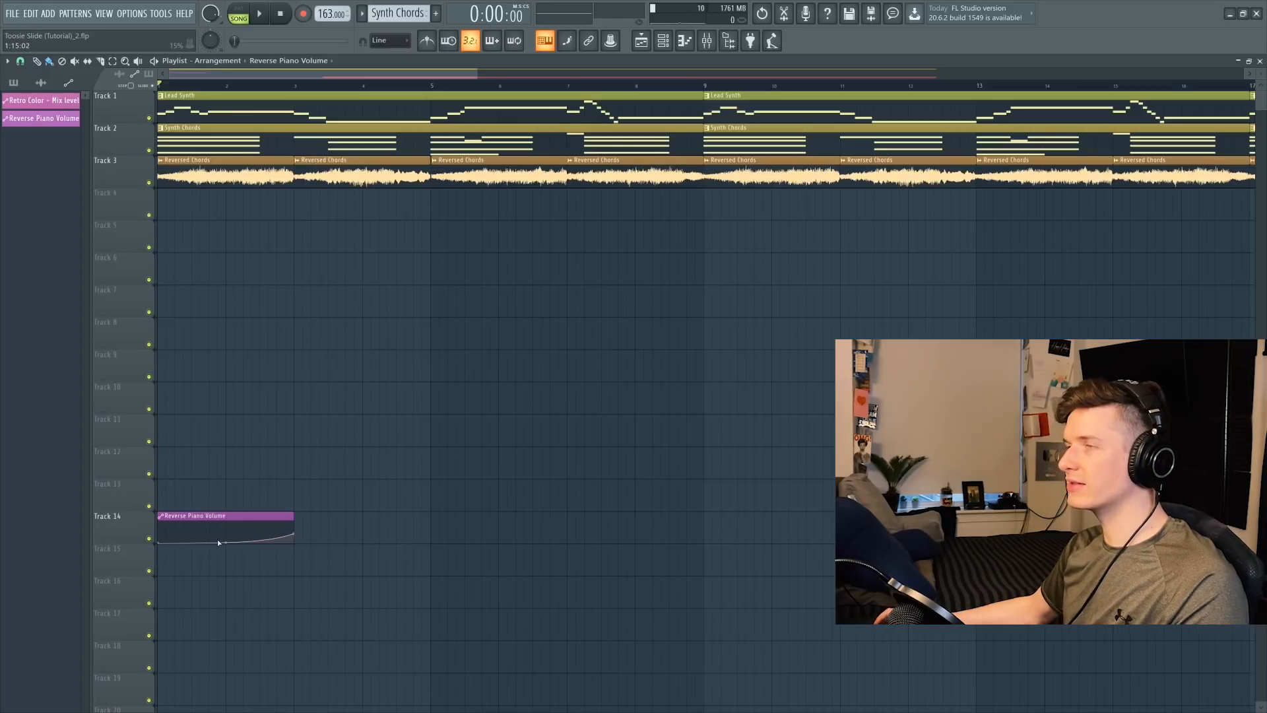
click(299, 520)
drag(314, 516, 1135, 516)
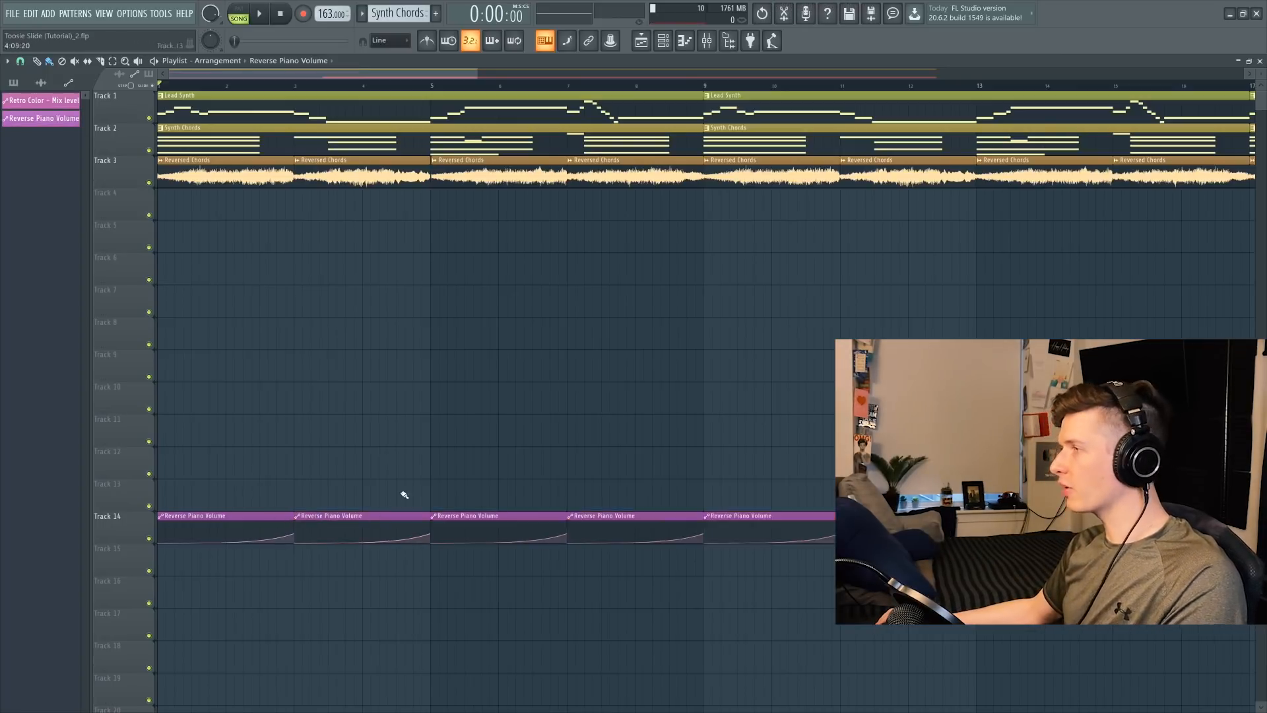
Solo the Reversed Chords on Track 3, re-enable the Track 14 automation and play both together.
scroll(404, 493, down, 5)
click(483, 516)
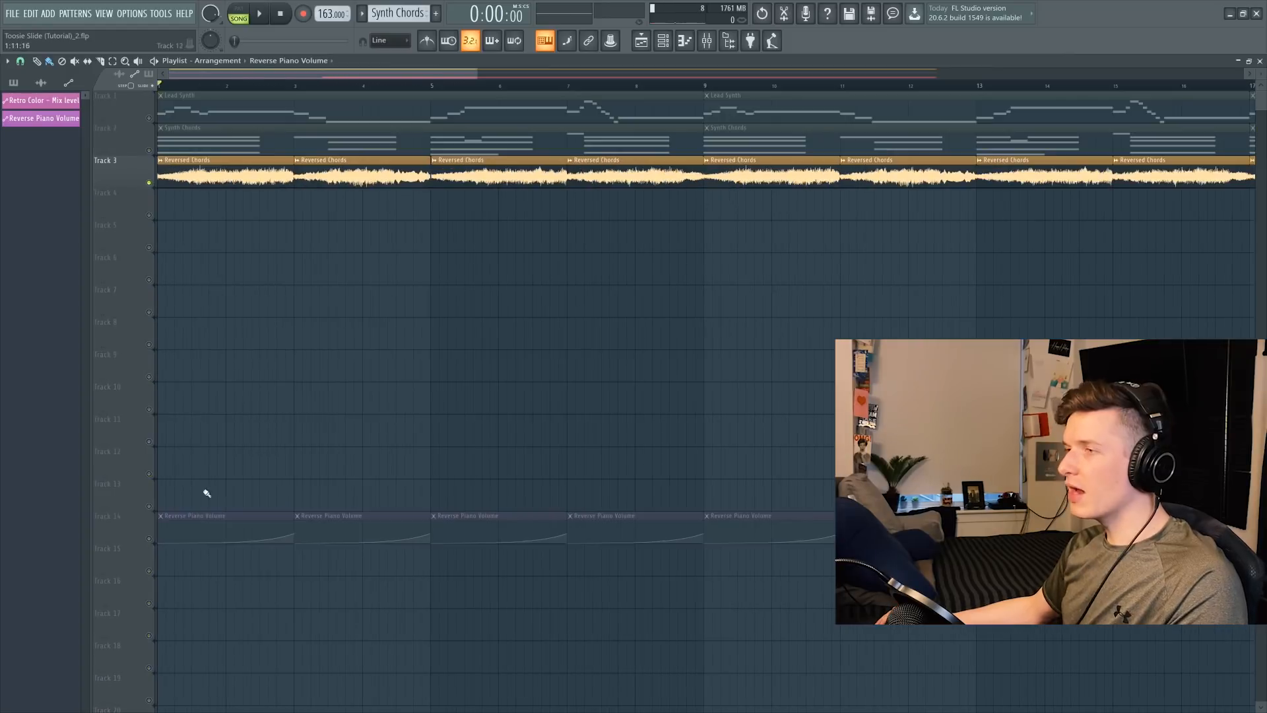
click(150, 539)
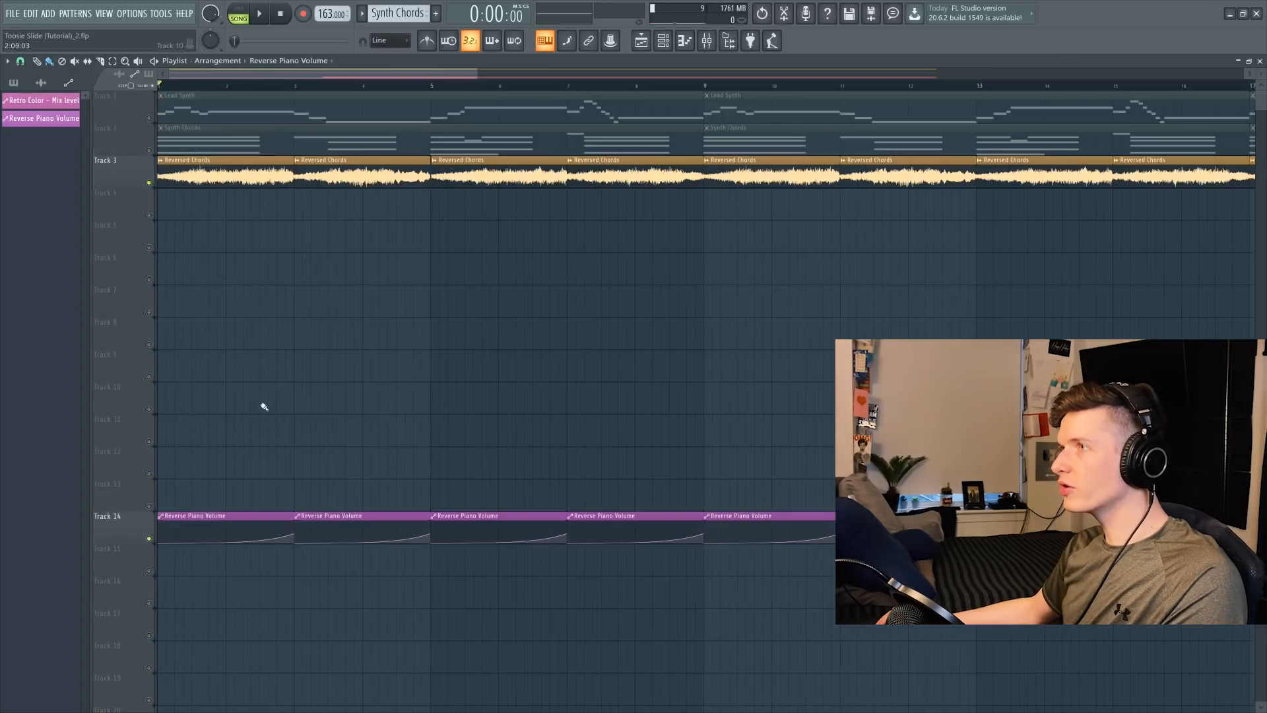
key(space)
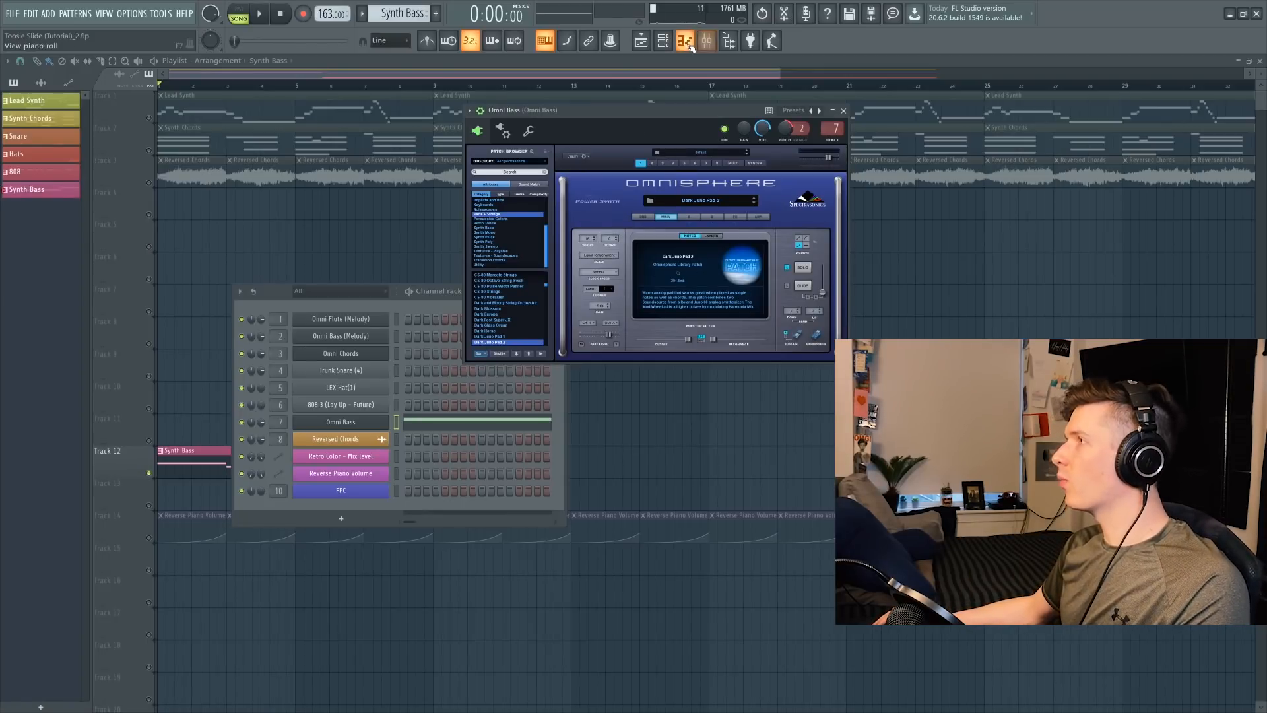
View the Omni Bass notes in the piano roll, play them and open the channel's mixer track.
click(662, 41)
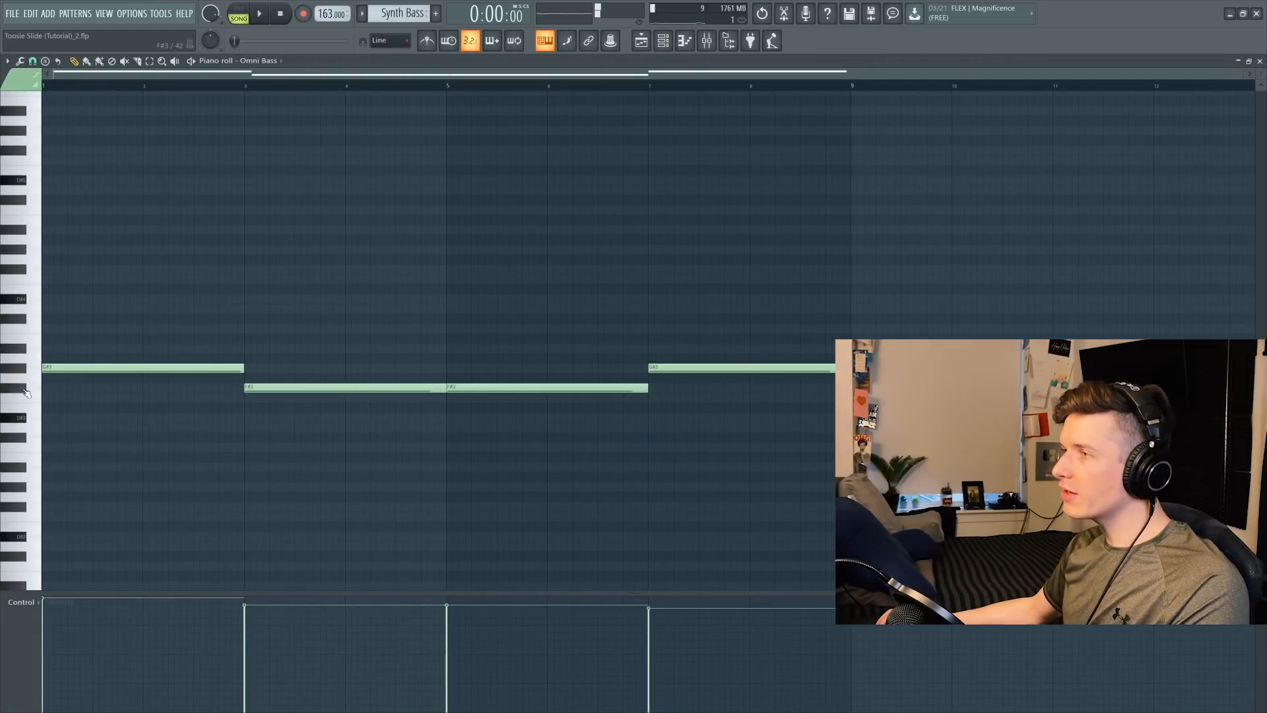
key(space)
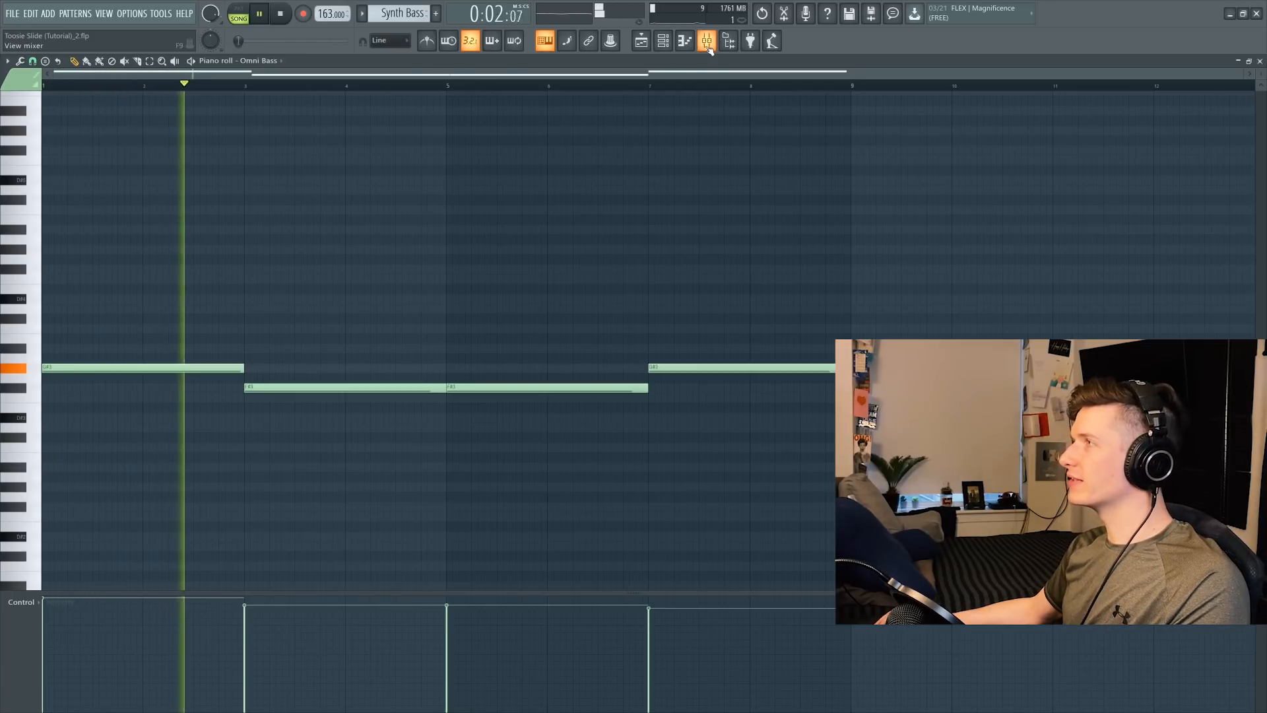
key(F9)
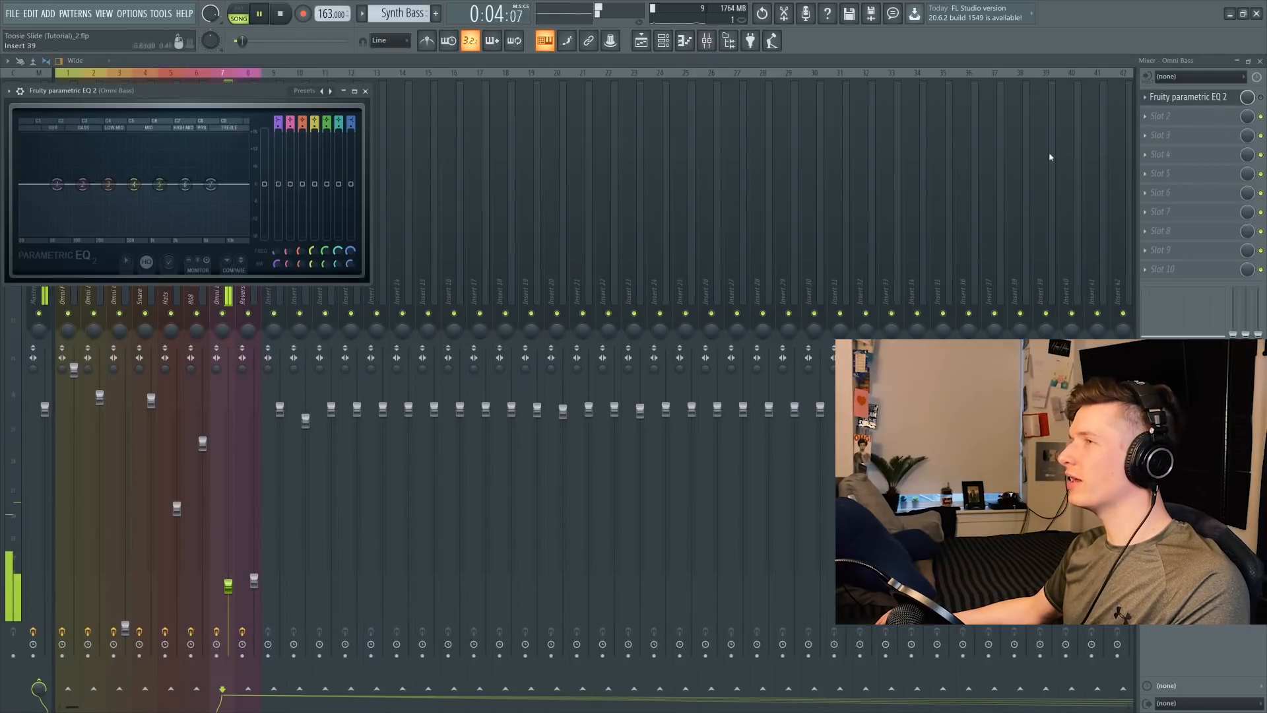
Delete the flat Fruity parametric EQ 2 from the Omni Bass mixer track.
right_click(1160, 98)
click(1152, 124)
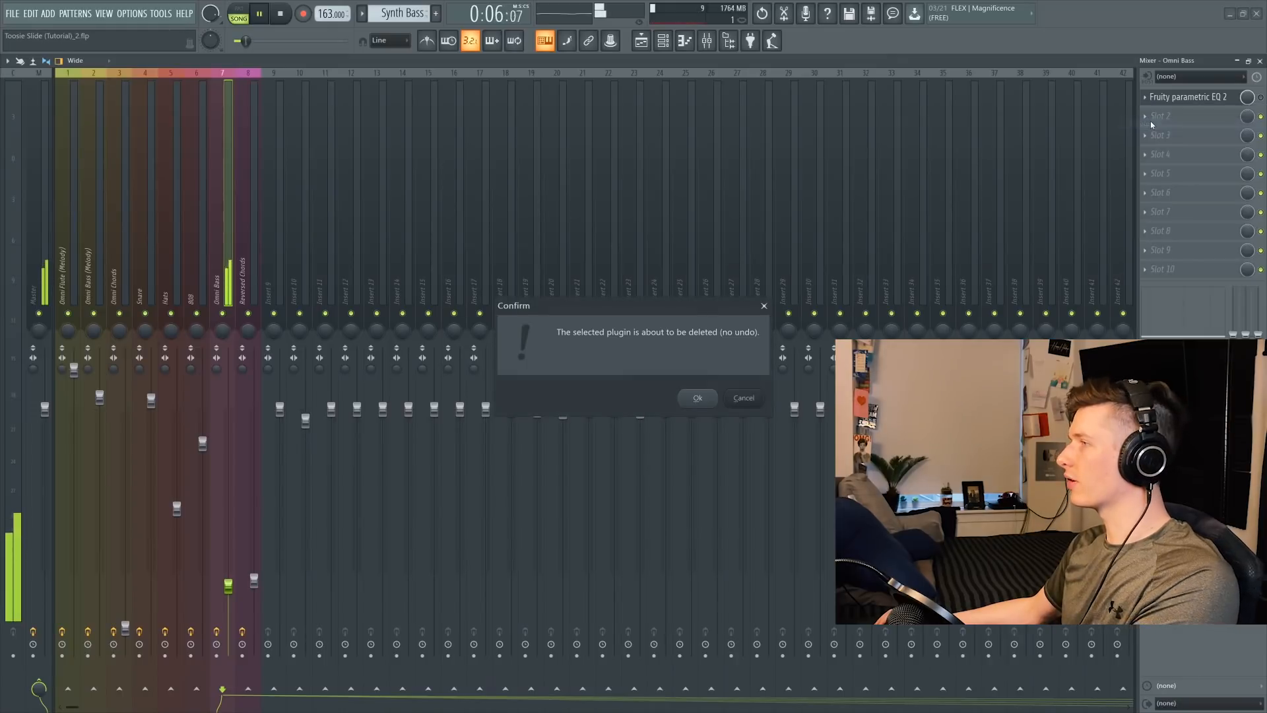
key(Return)
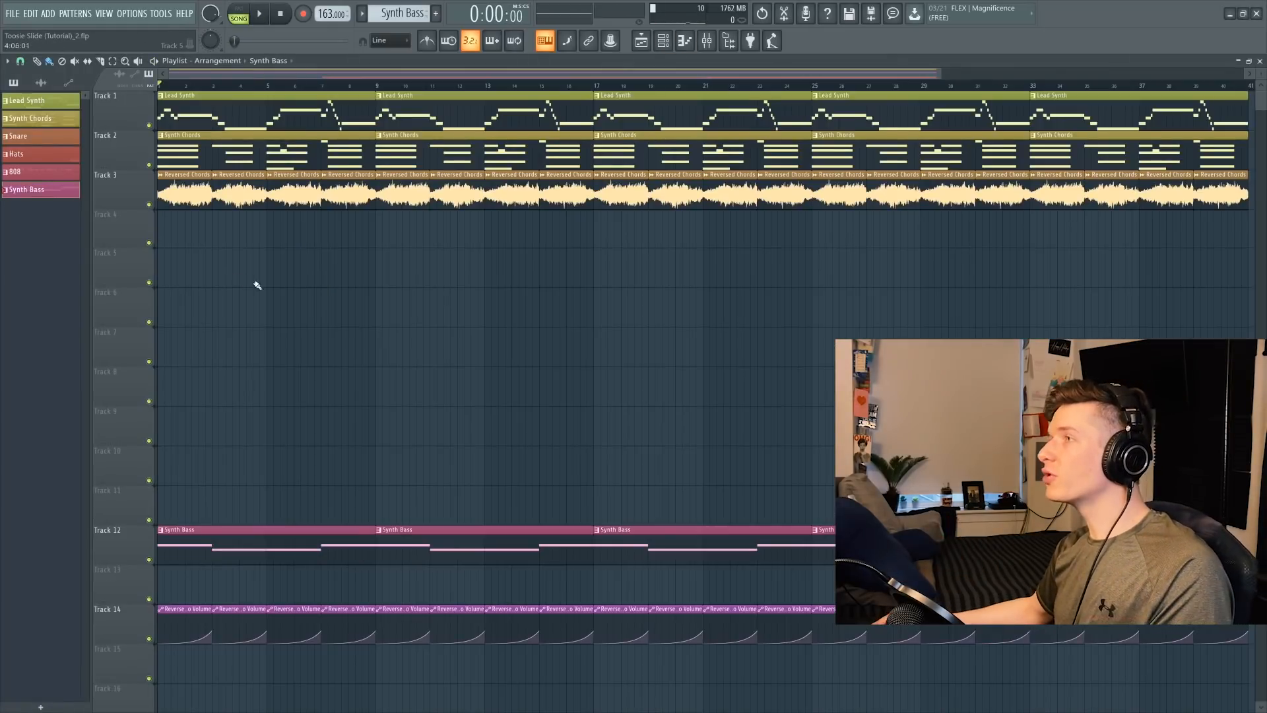
Play the full arrangement and inspect the LEX Hat(1) sample settings of the Hats pattern.
scroll(278, 290, down, 2)
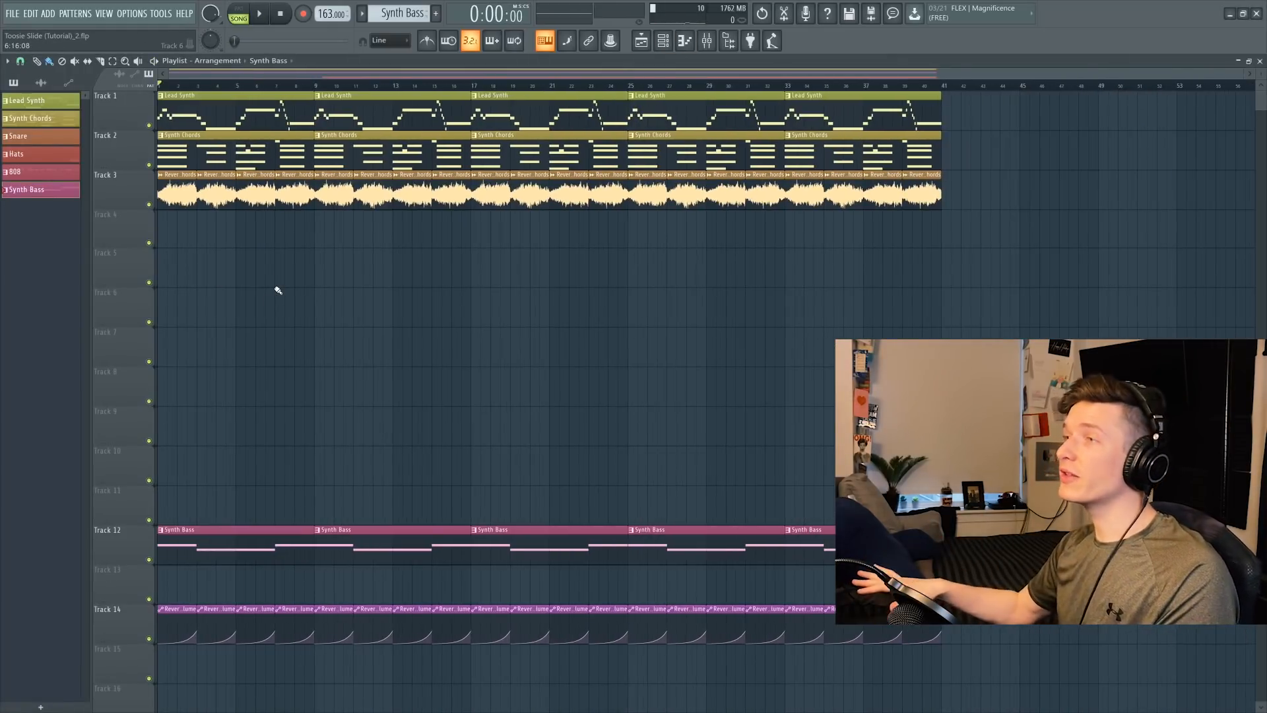
key(space)
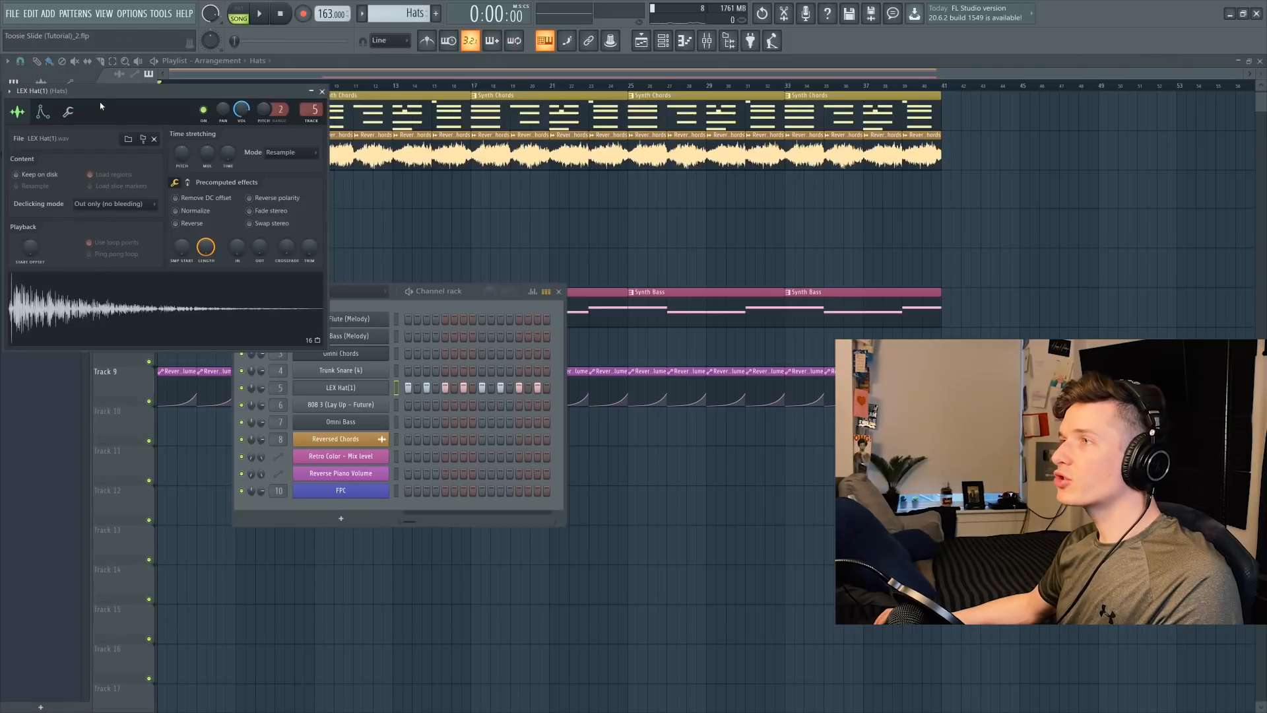
drag(101, 102, 313, 152)
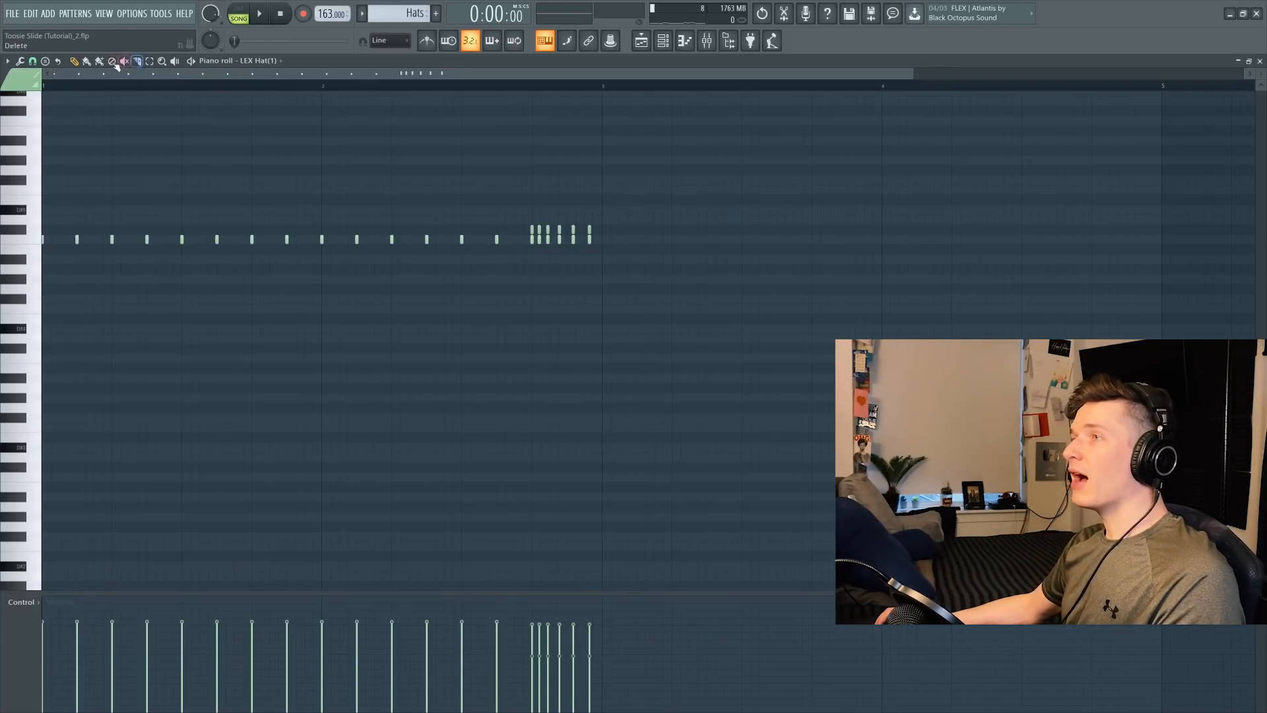
Examine the LEX Hat(1) notes and the roll at the end of bar 2 in the piano roll, and play the pattern.
key(b)
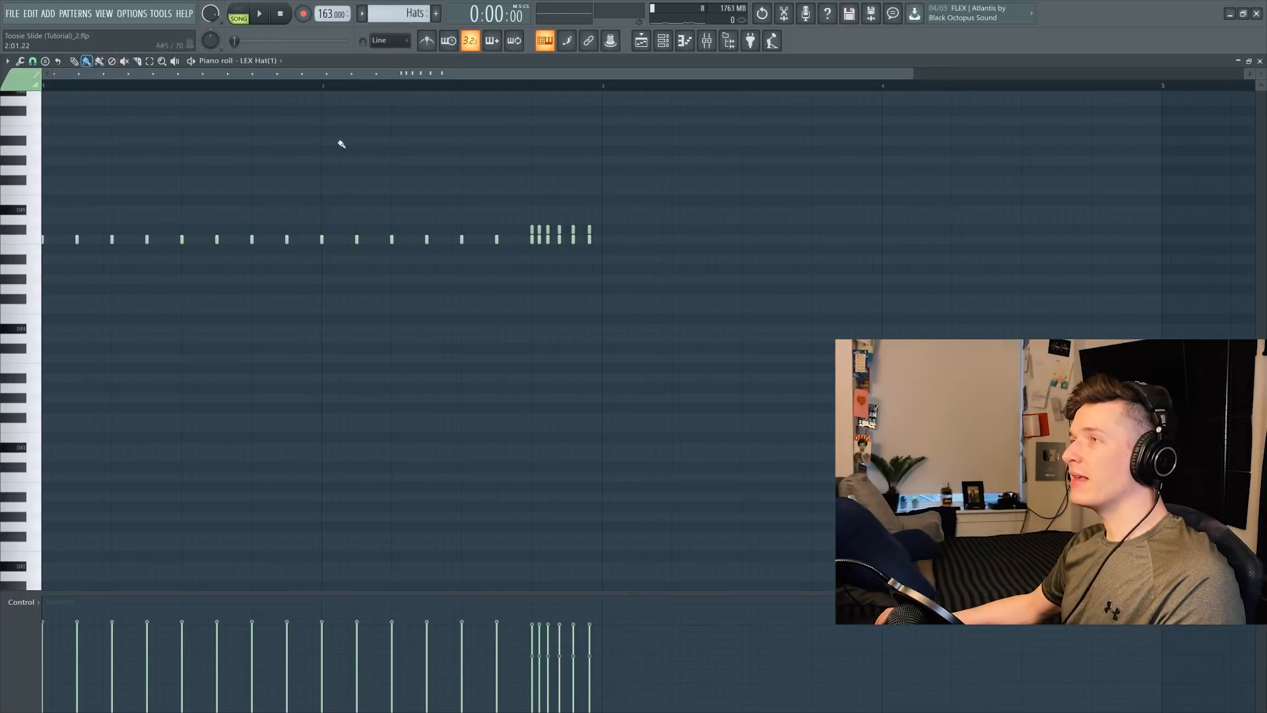
scroll(603, 245, up, 3)
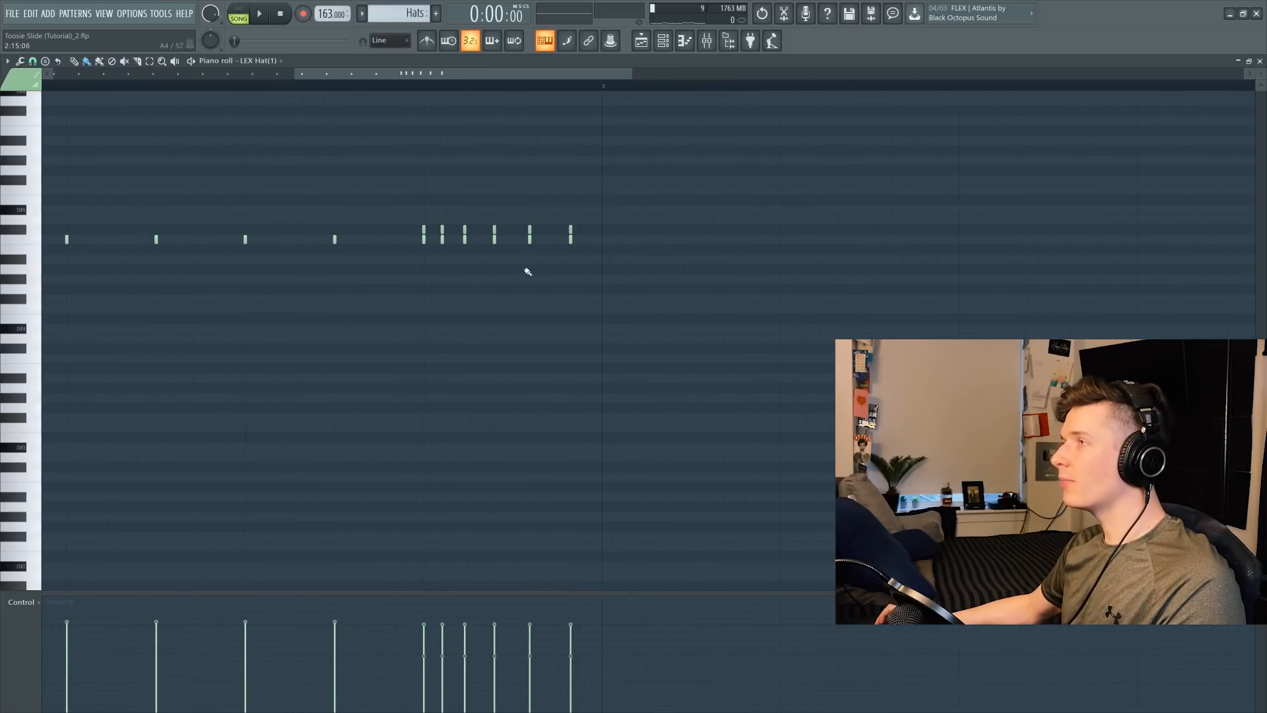
scroll(528, 271, up, 2)
scroll(594, 238, down, 5)
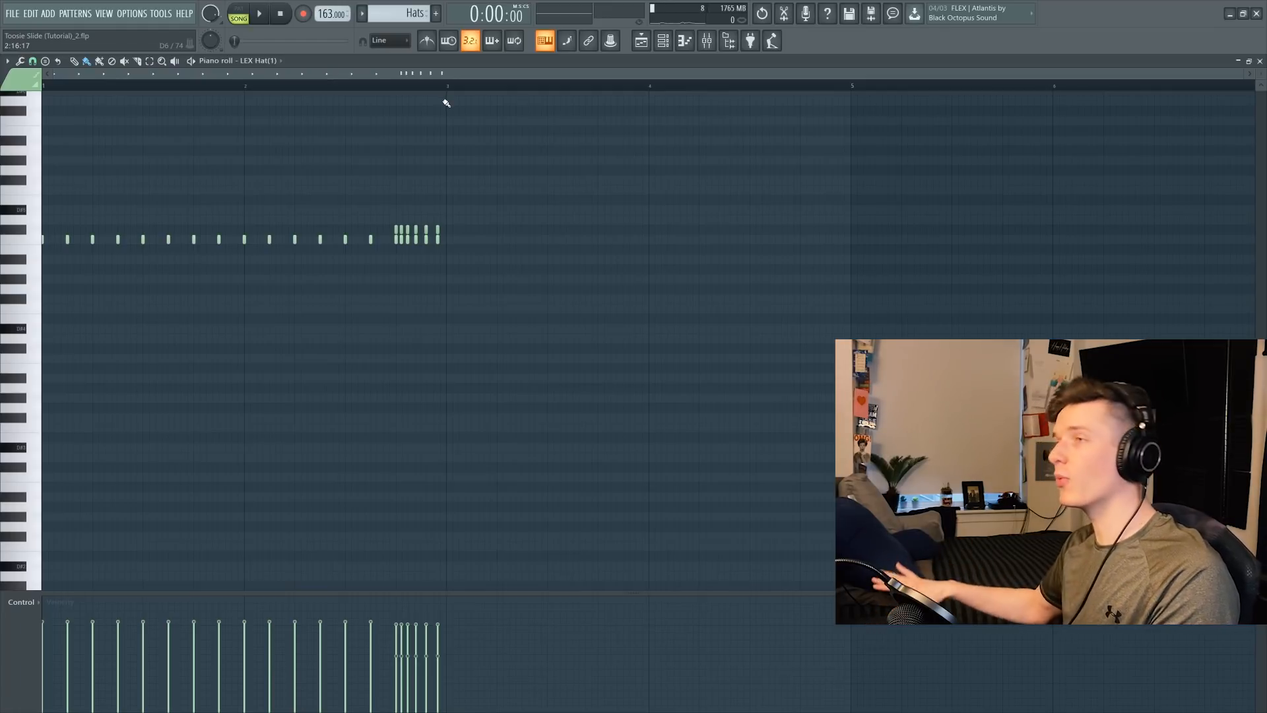
key(space)
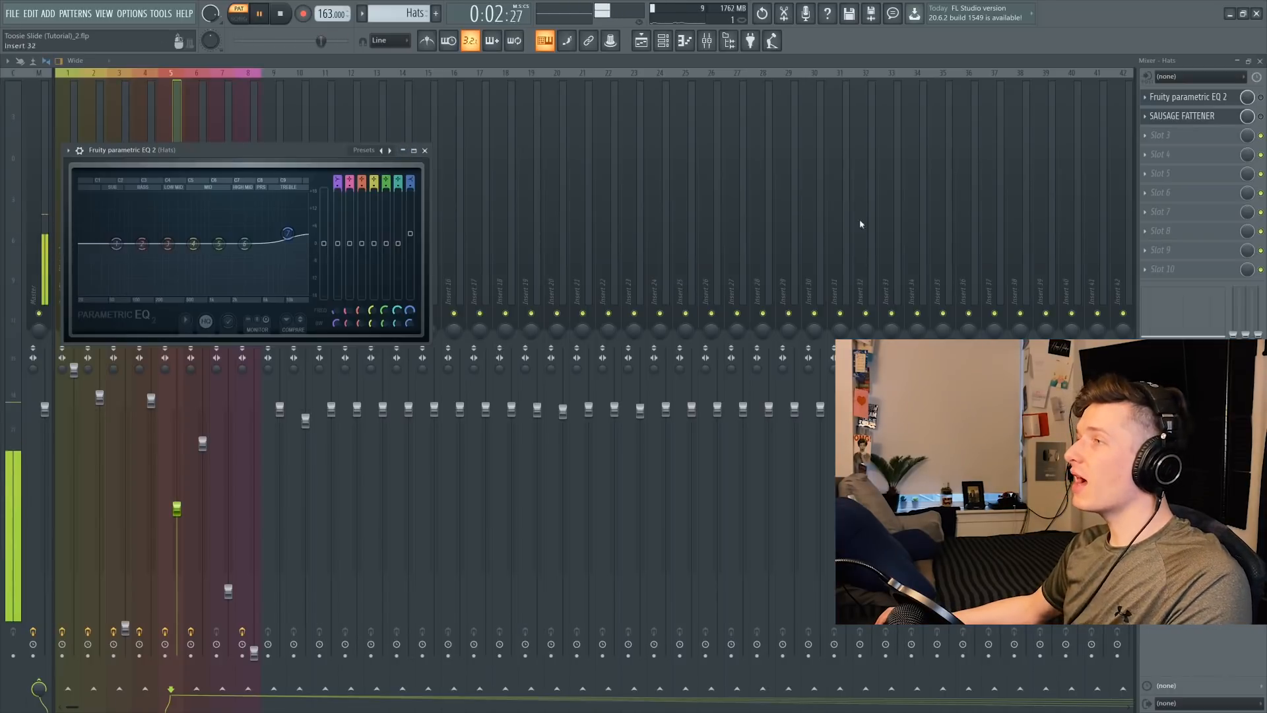
Switch on Fruity parametric EQ 2 and Sausage Fattener on the Hats mixer track and review the Sausage Fattener settings.
click(1260, 97)
click(1231, 118)
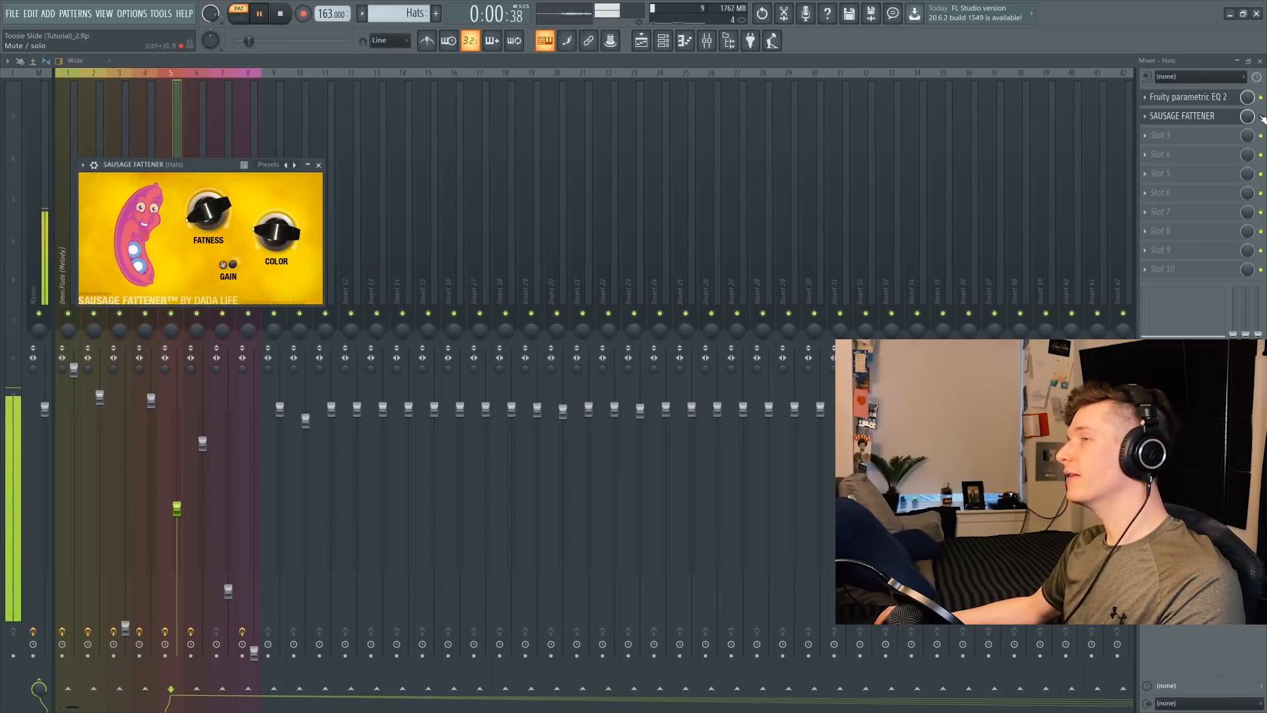
click(1260, 116)
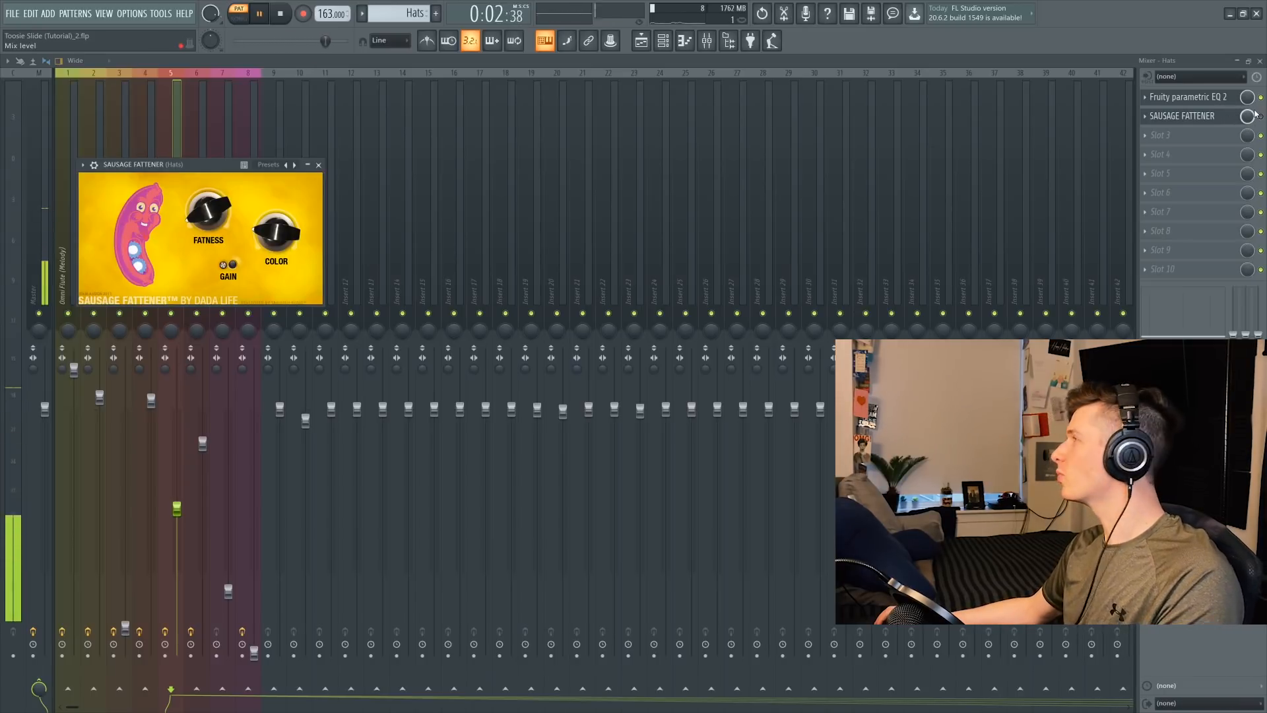
click(1222, 119)
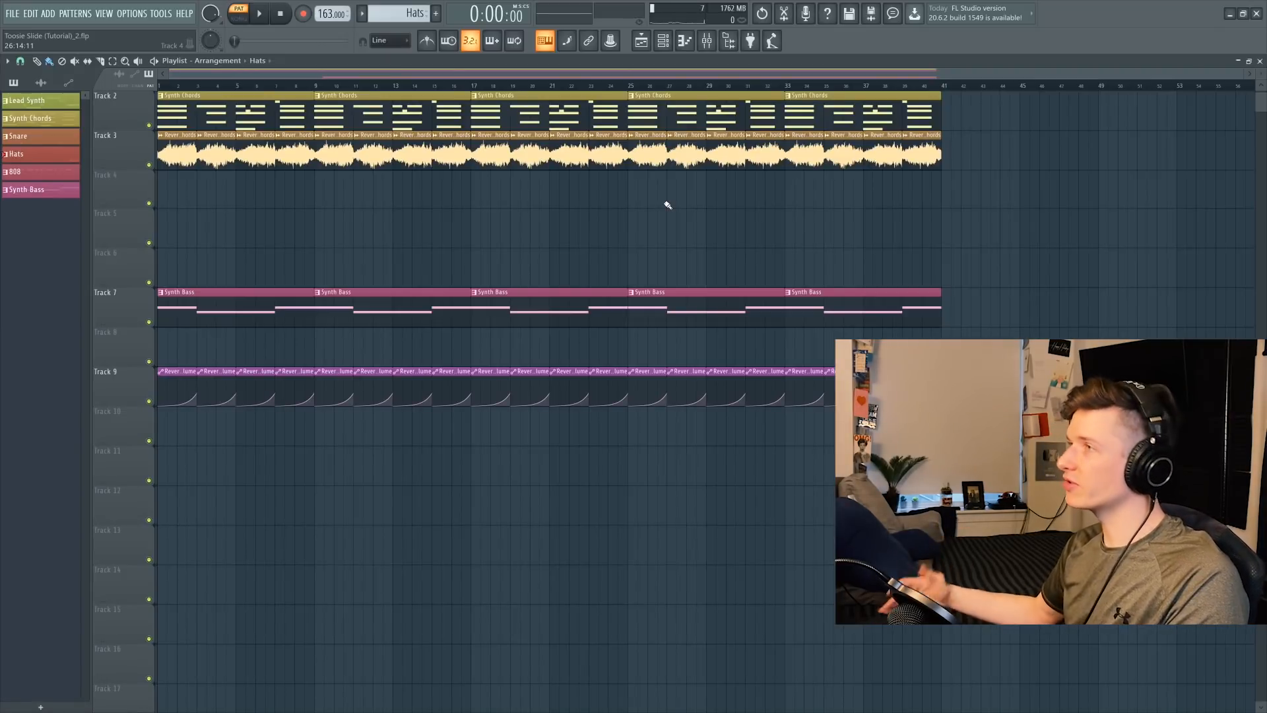
Place the Hats pattern in the playlist from bar 9 and repeat it back to back until bar 41.
scroll(335, 231, up, 1)
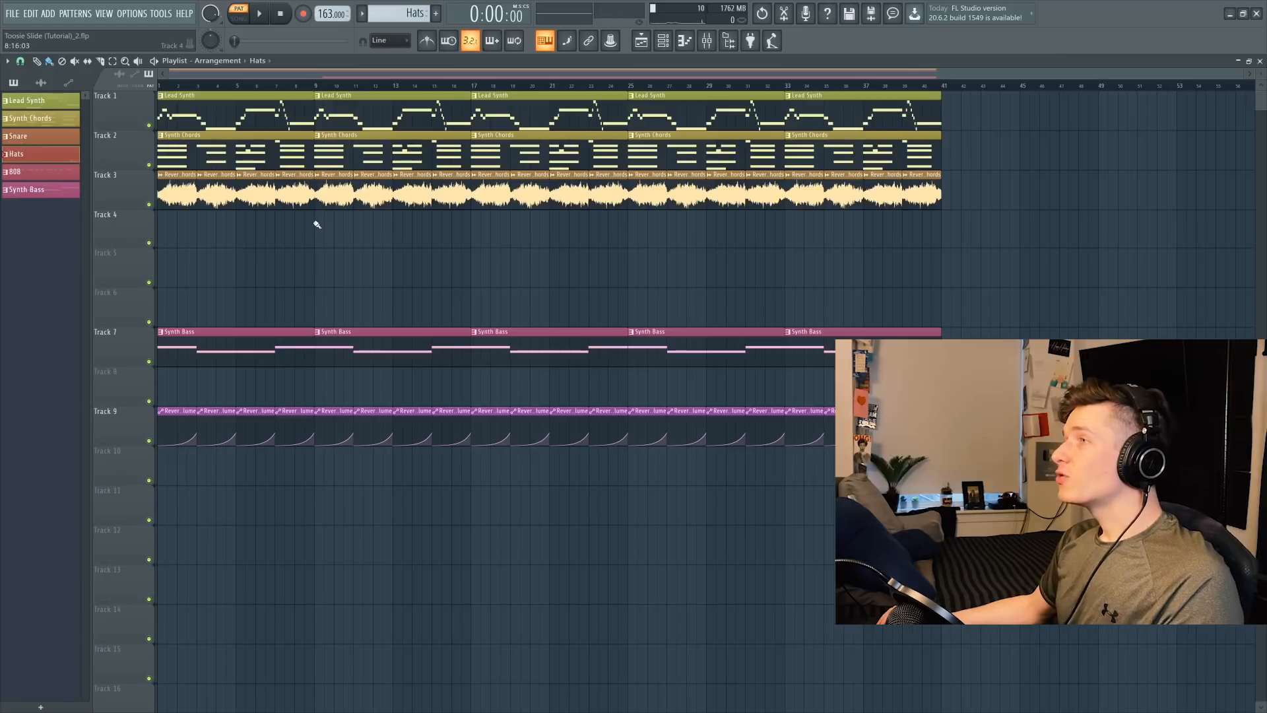
click(323, 237)
click(363, 222)
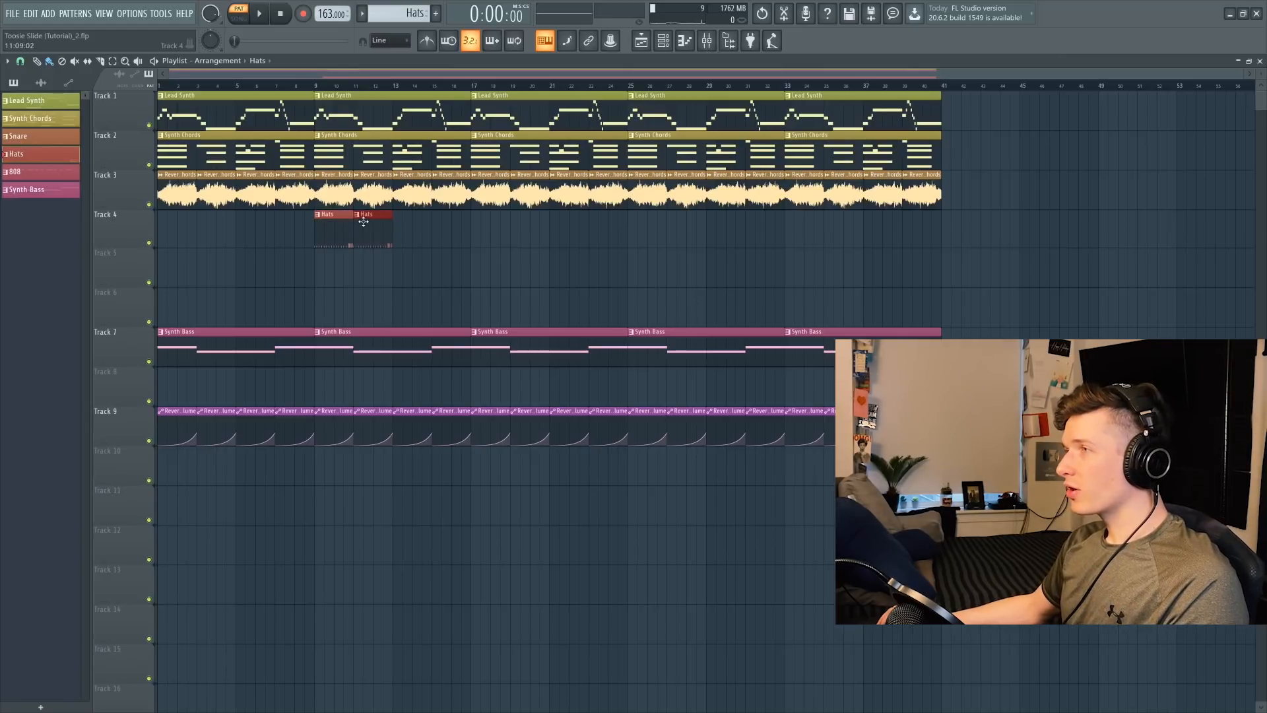
key(ctrl+b)
key(ctrl+b)
key(ctrl+b)
key(ctrl+b)
key(ctrl+b)
key(ctrl+b)
key(ctrl+b)
key(ctrl+b)
key(ctrl+b)
key(ctrl+b)
key(ctrl+b)
key(ctrl+b)
key(ctrl+b)
key(ctrl+b)
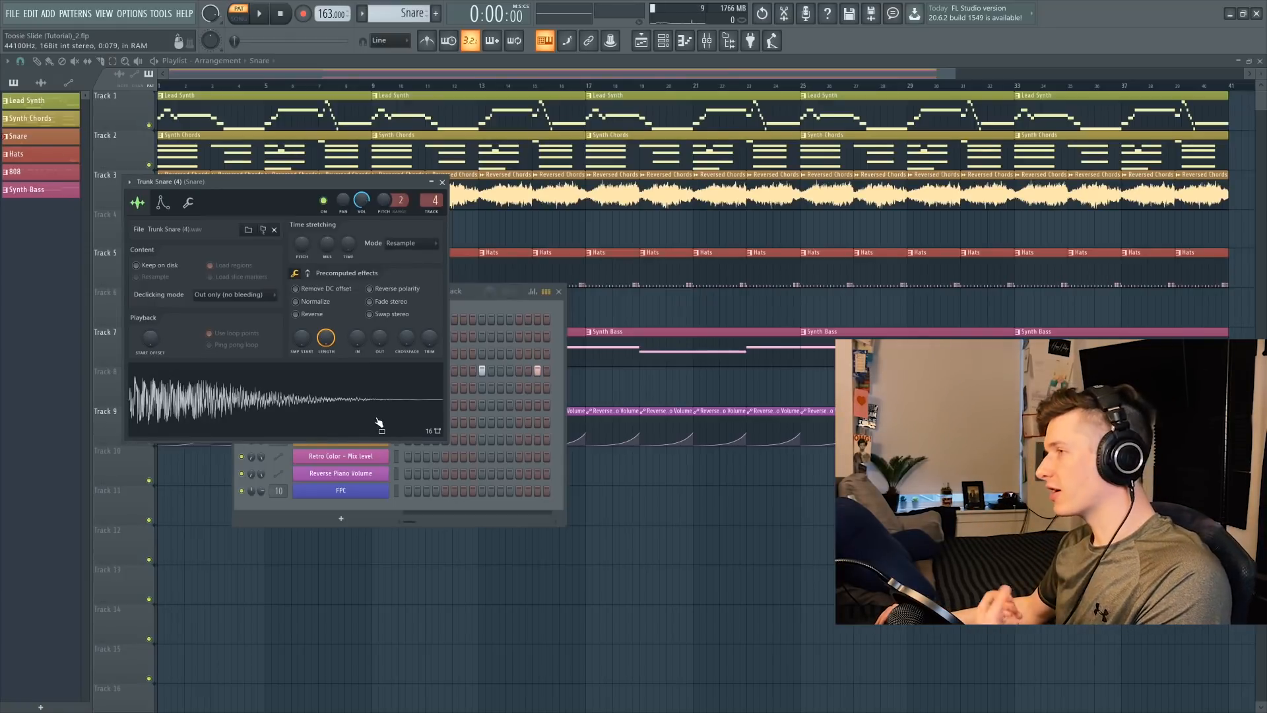
Inspect the Trunk Snare (4) volume envelope settings and review Sausage Fattener on the Snare mixer track.
click(162, 203)
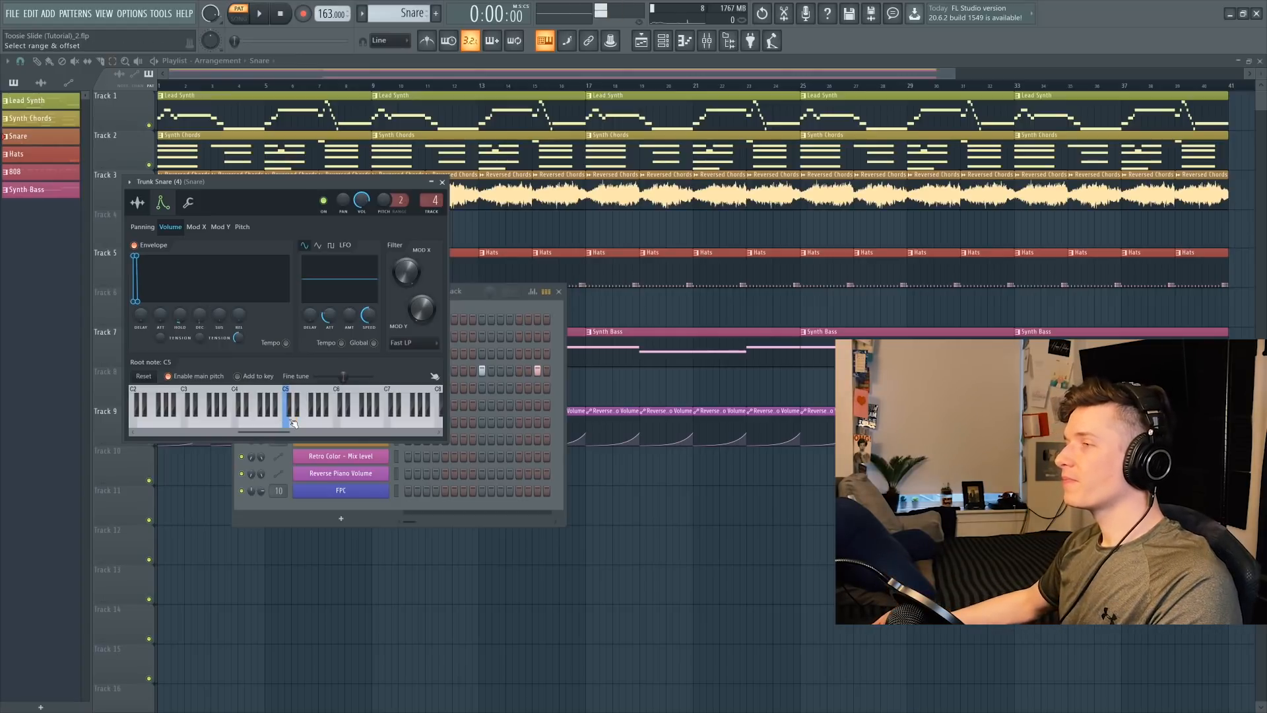
key(F9)
click(1231, 99)
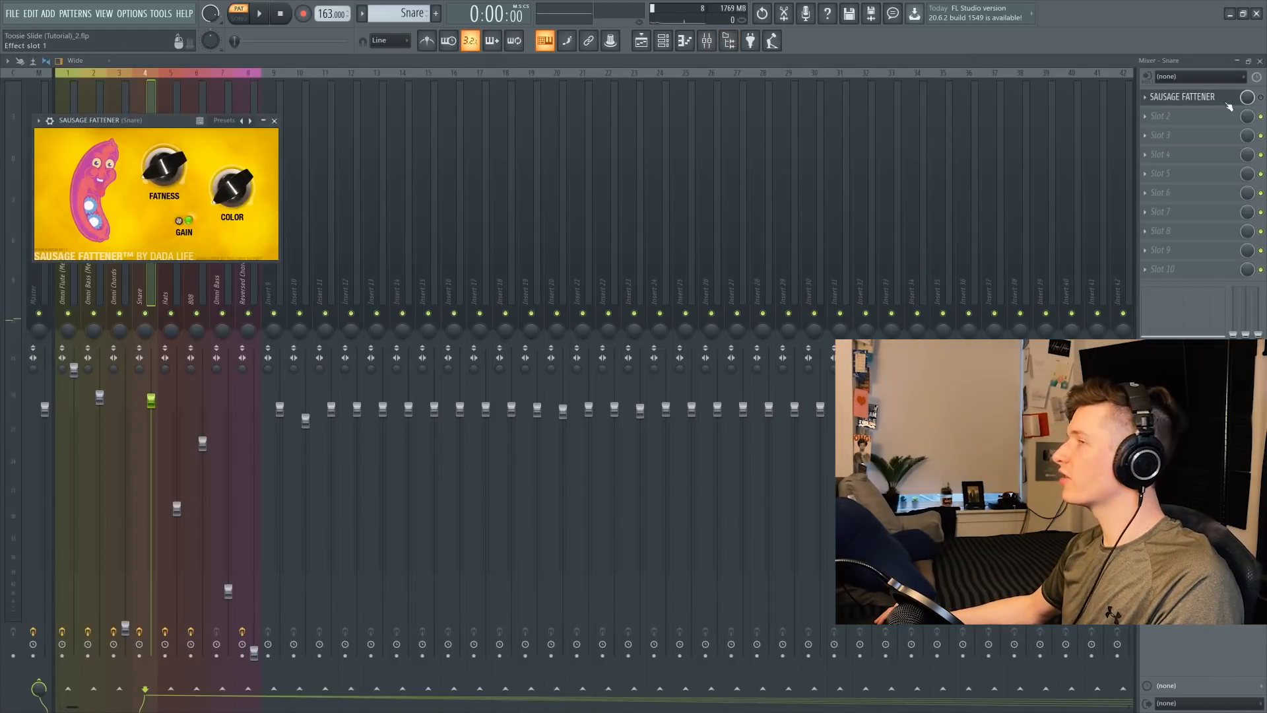
key(Escape)
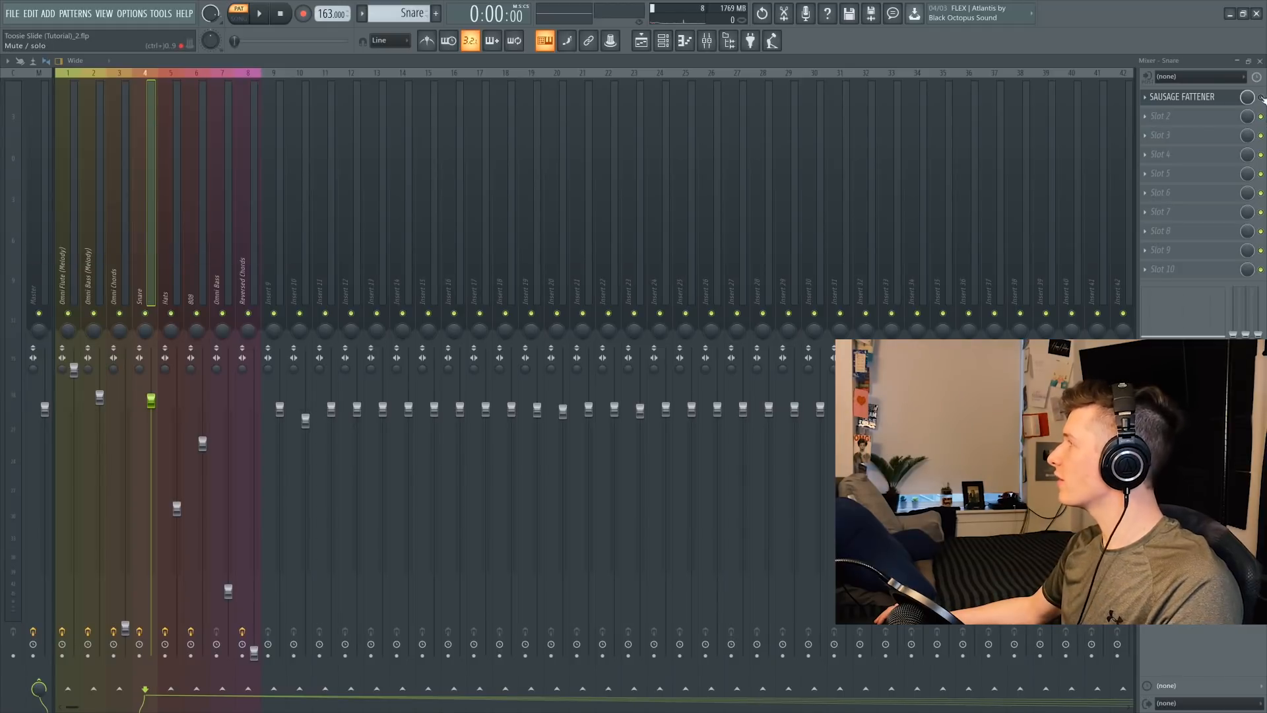
click(661, 44)
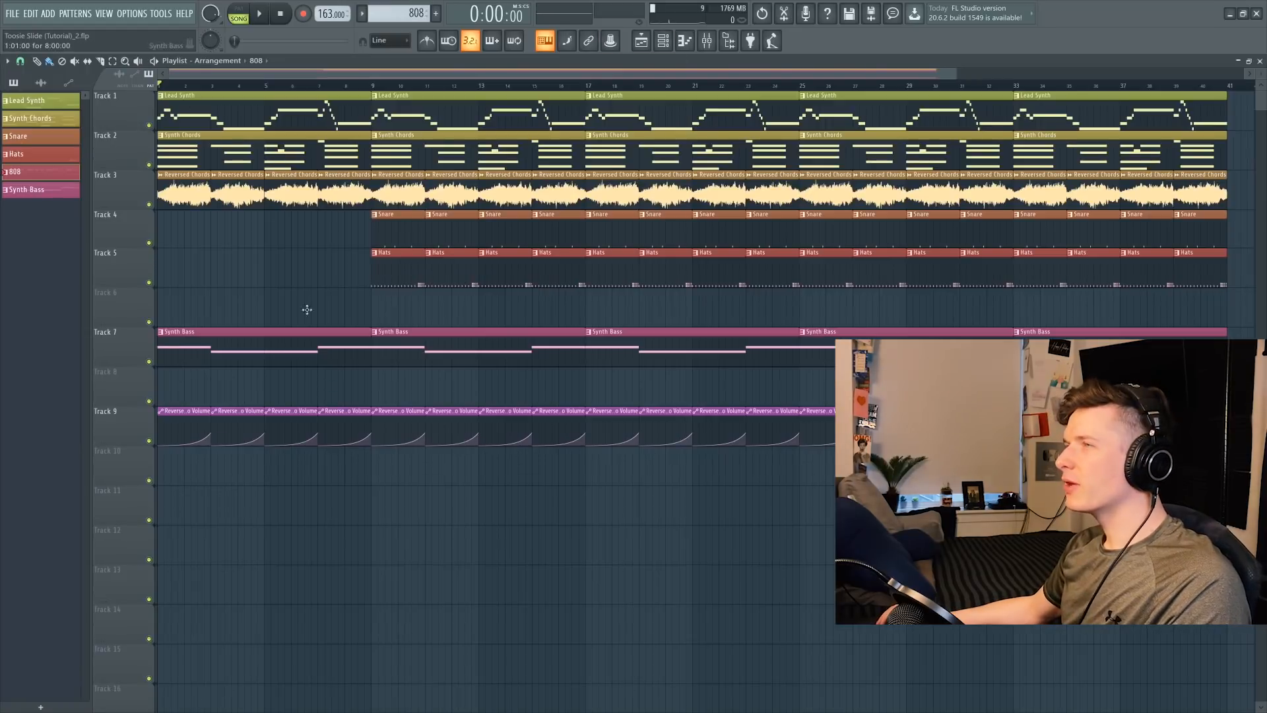
Create an automation clip for the mix level of RC-20 Retro Color on the Master track and play the arrangement.
click(707, 42)
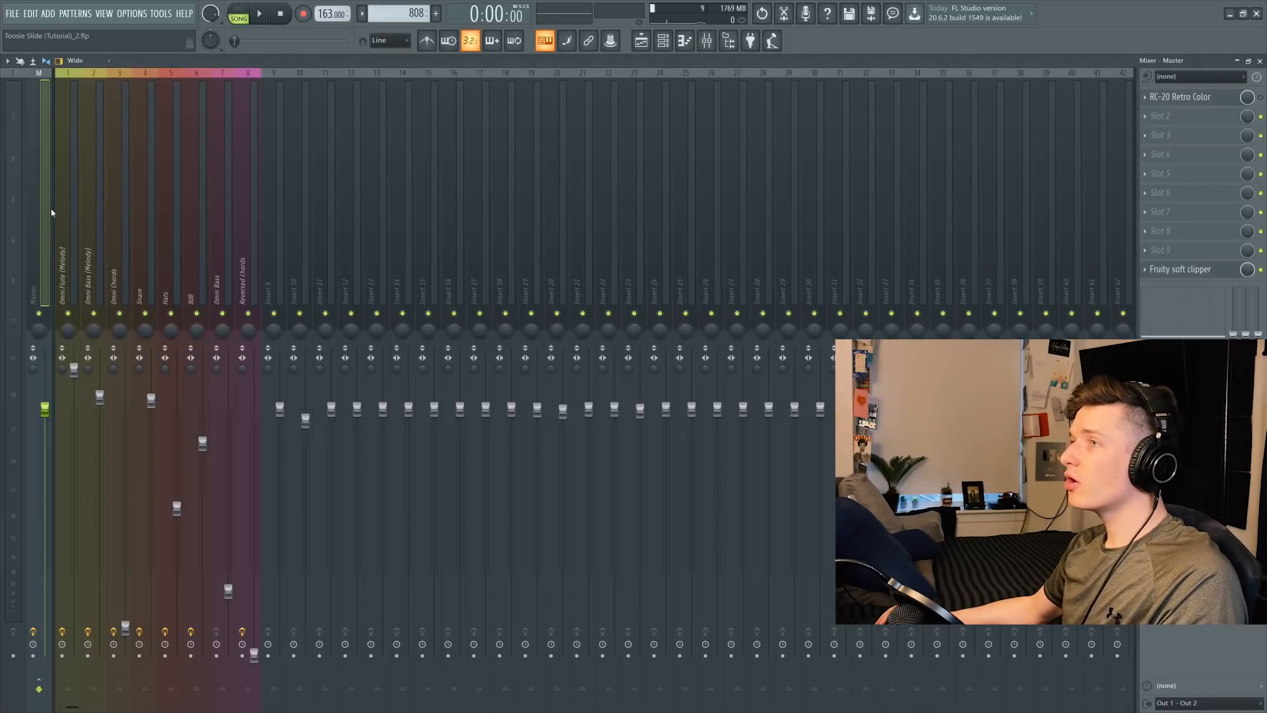
click(1202, 99)
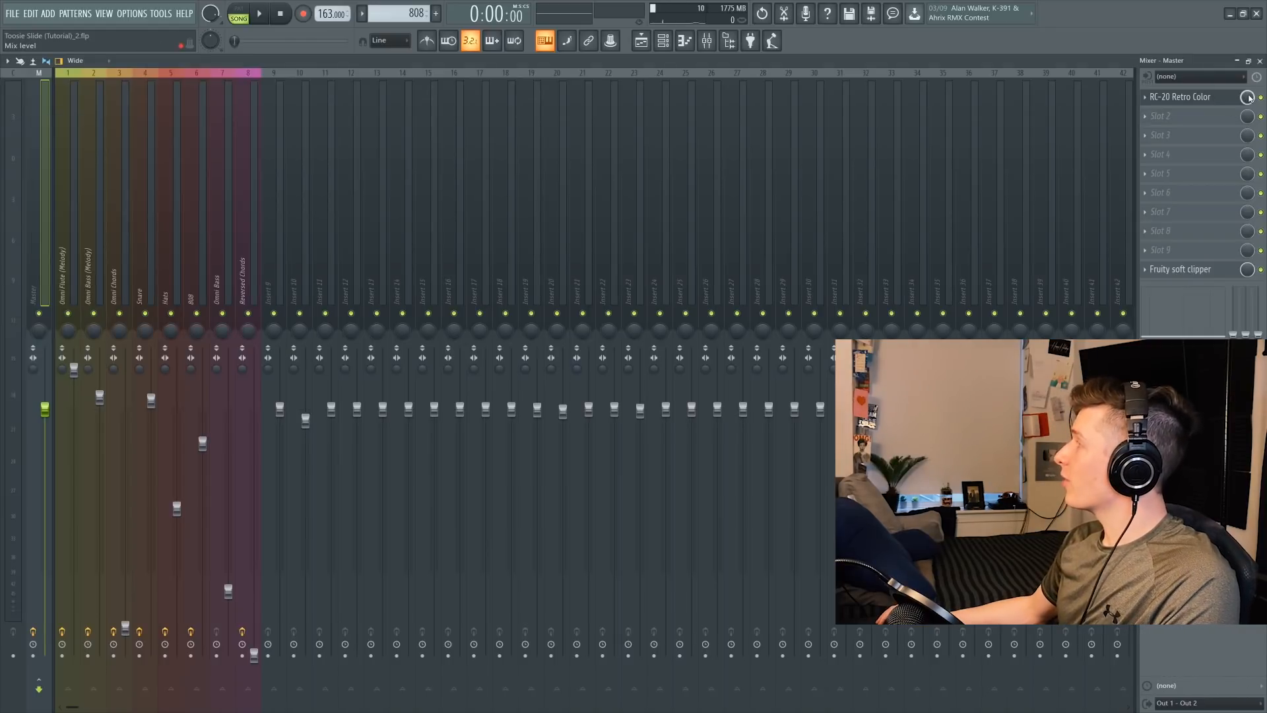
right_click(1248, 97)
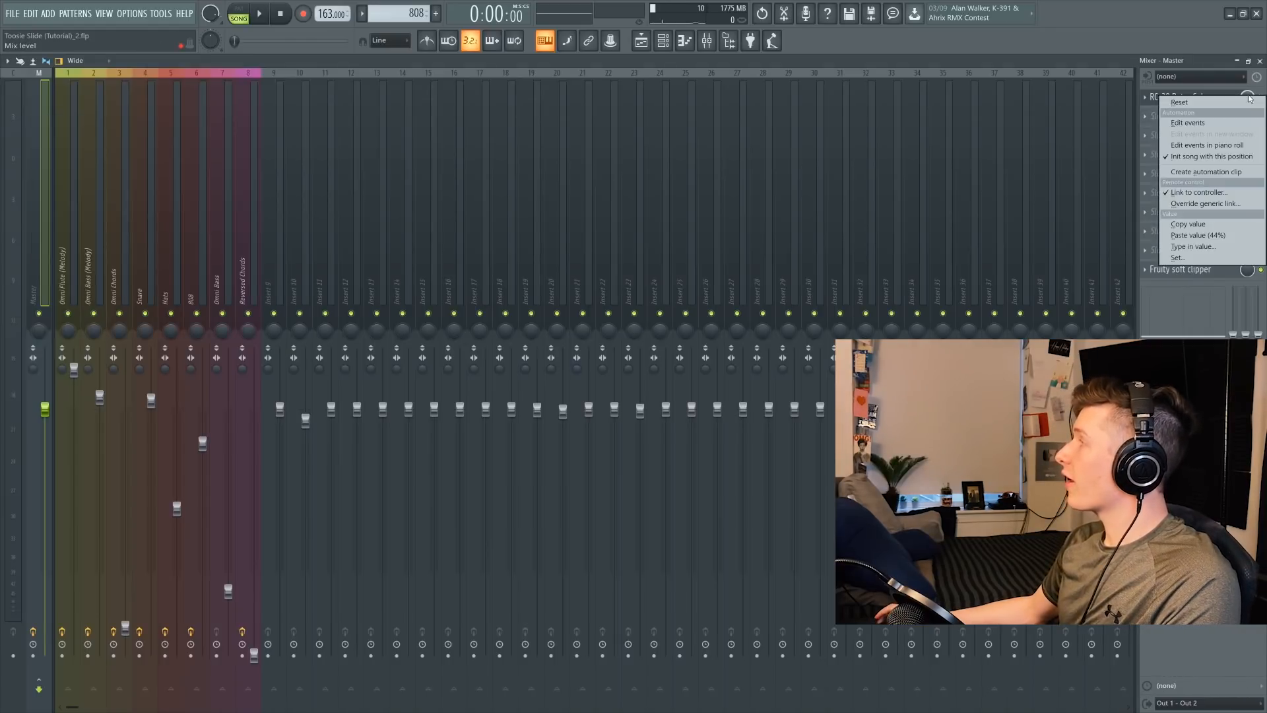
click(1201, 172)
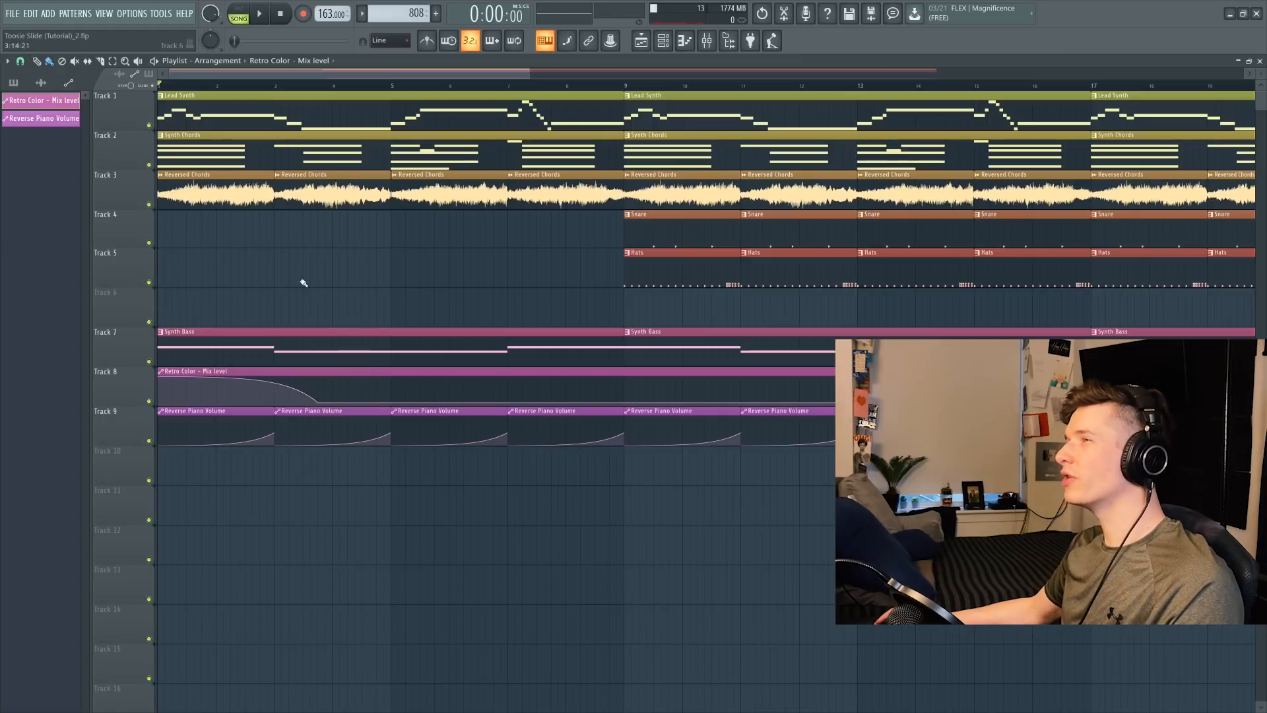
scroll(277, 259, down, 2)
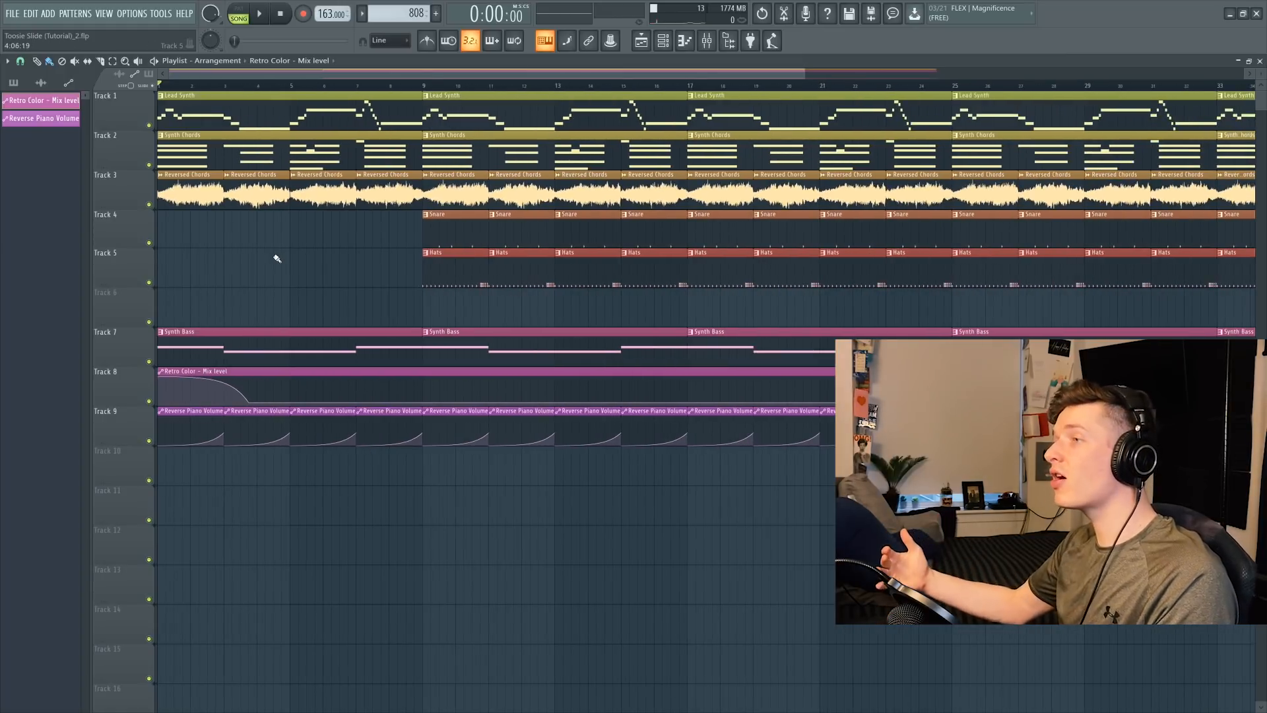
key(space)
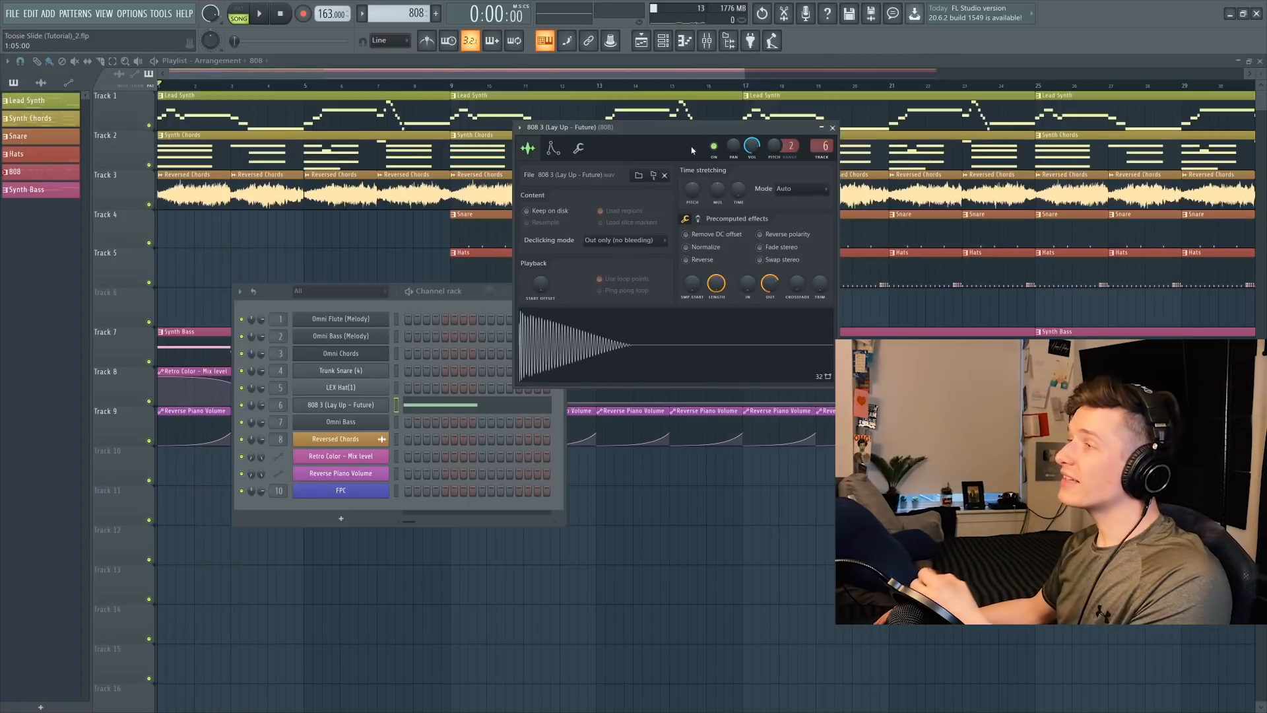
Review the cut group settings of the 808 3 (Lay Up - Future) sample and audition it without the fade-out.
drag(660, 136, 446, 118)
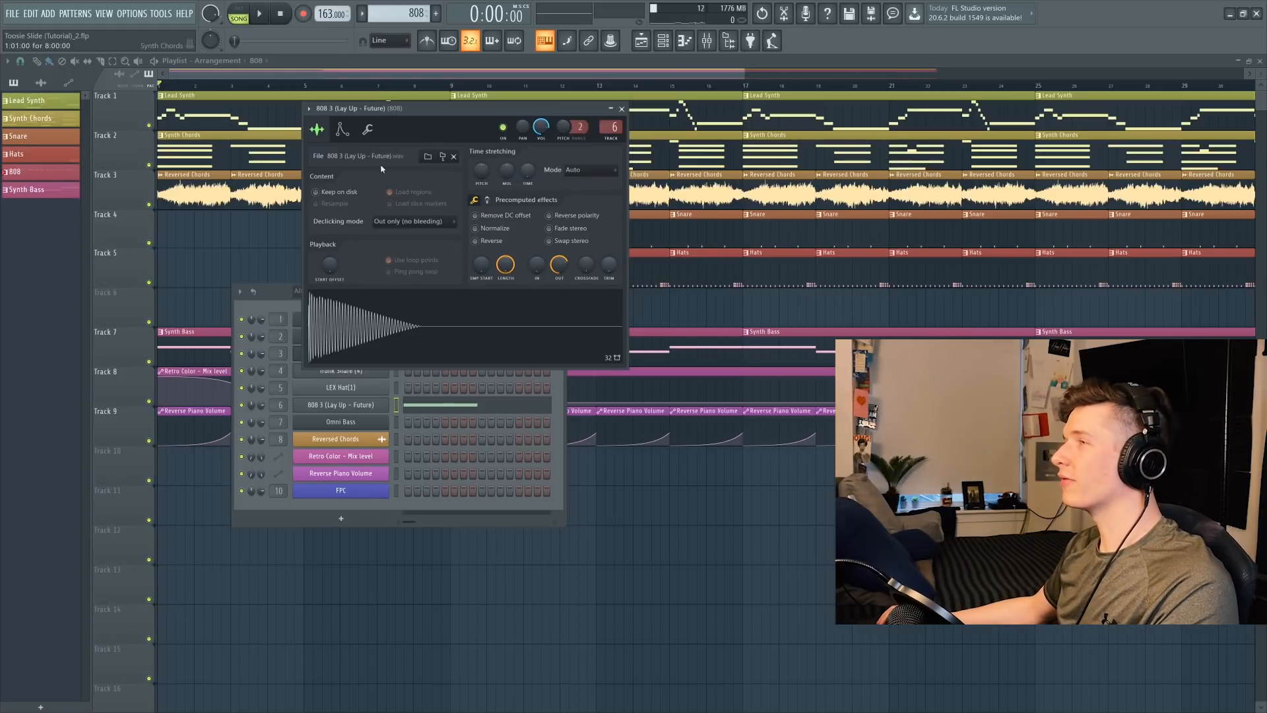
click(368, 132)
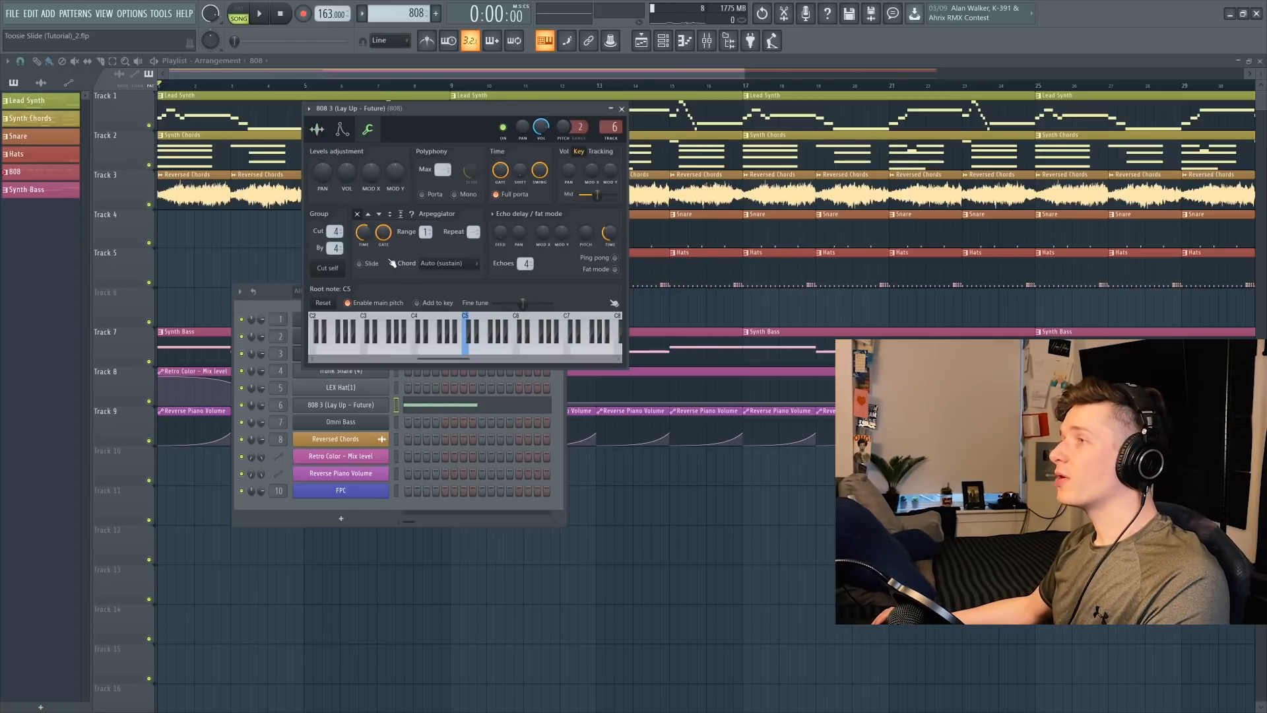
click(316, 130)
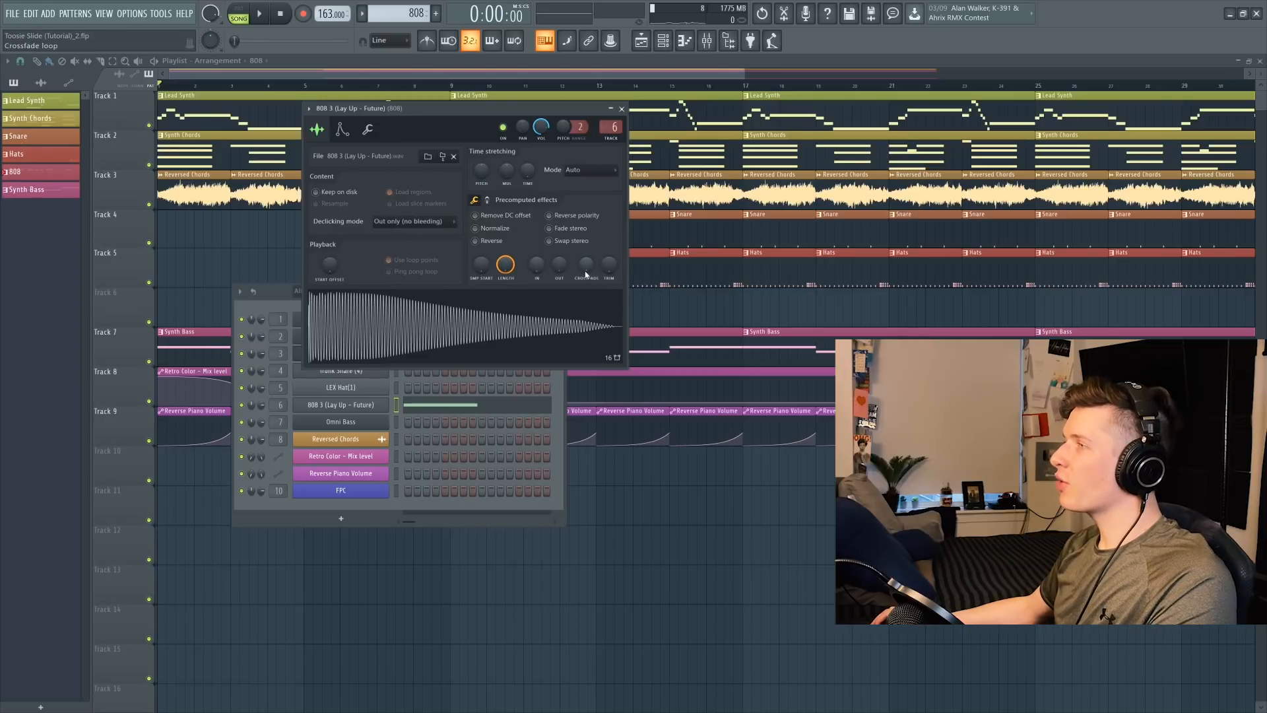
click(476, 342)
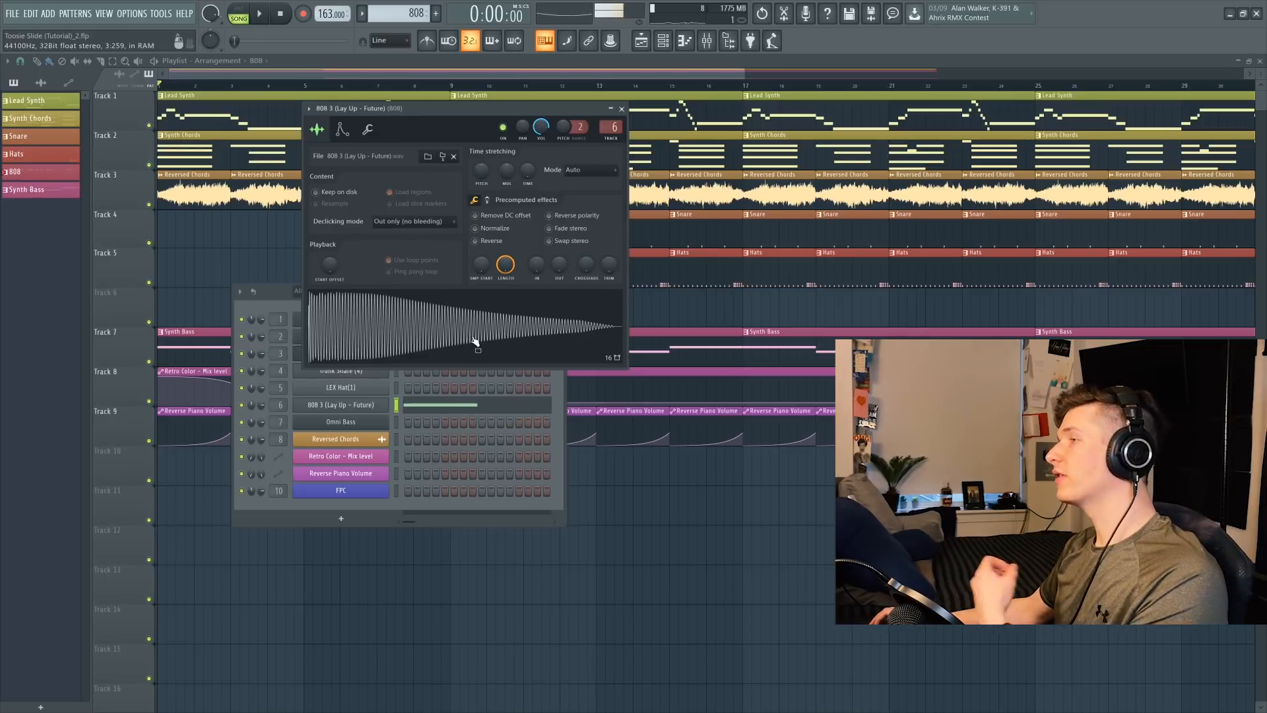
Raise the quick fade-out of the 808 sample to shorten its tail, preview it and open its envelope settings.
drag(559, 264, 559, 250)
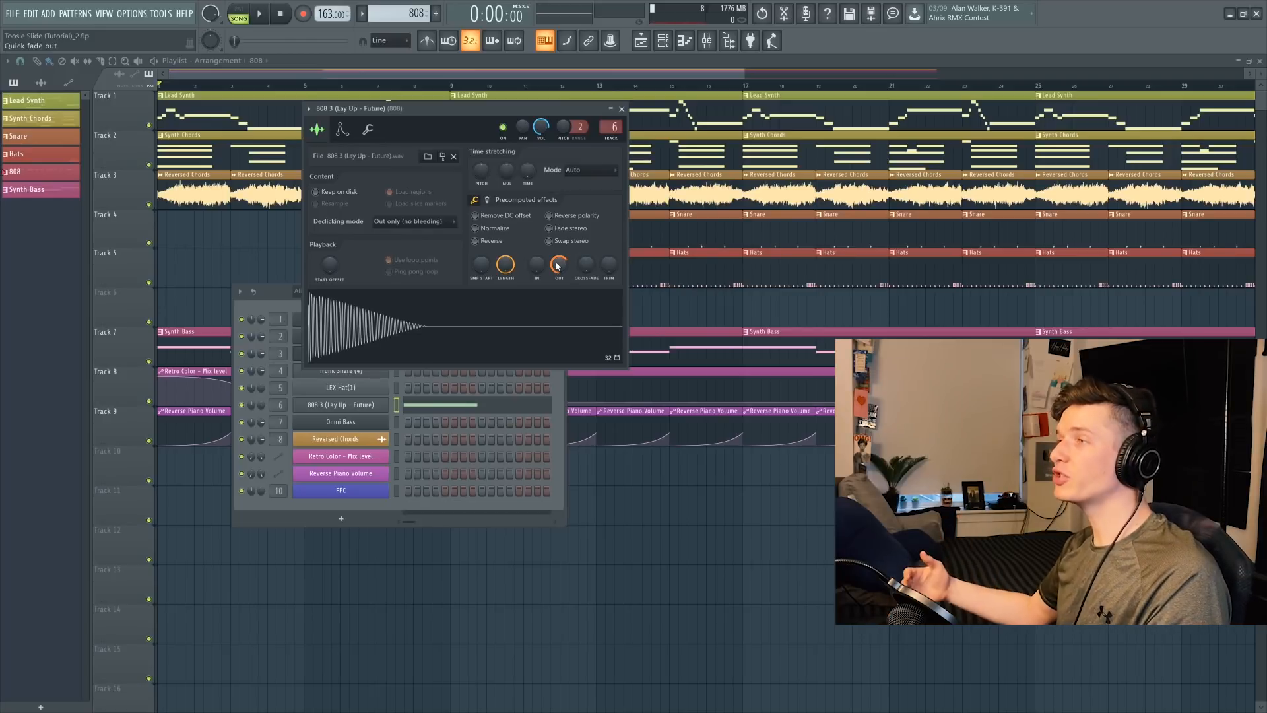
click(520, 347)
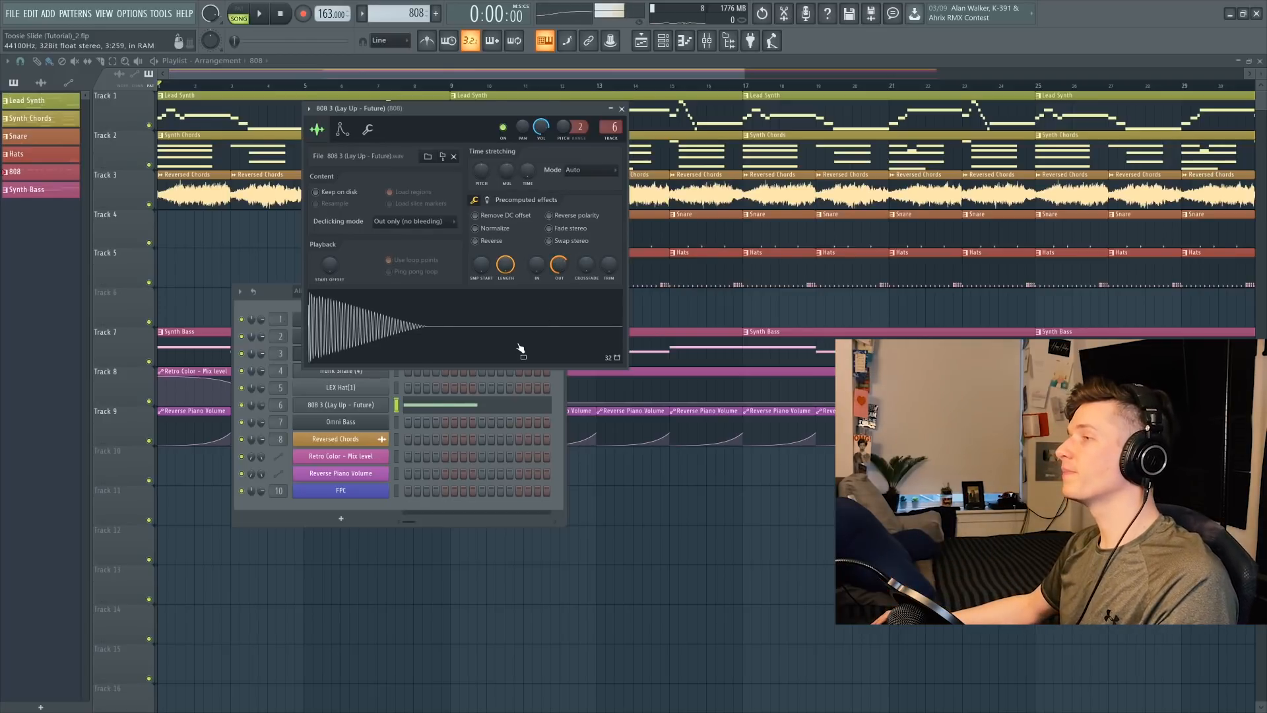
click(343, 130)
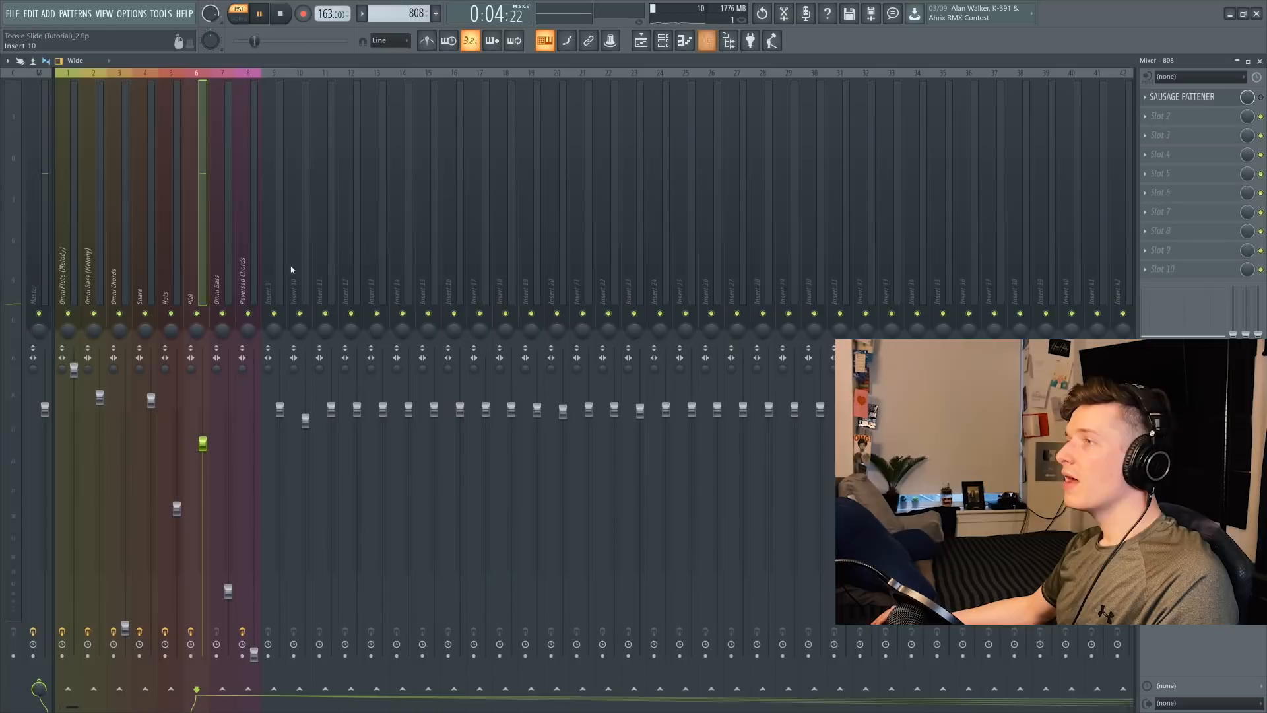
Review the Sausage Fattener settings on the 808 mixer track, switch the effect on during playback and return to the playlist.
click(1182, 96)
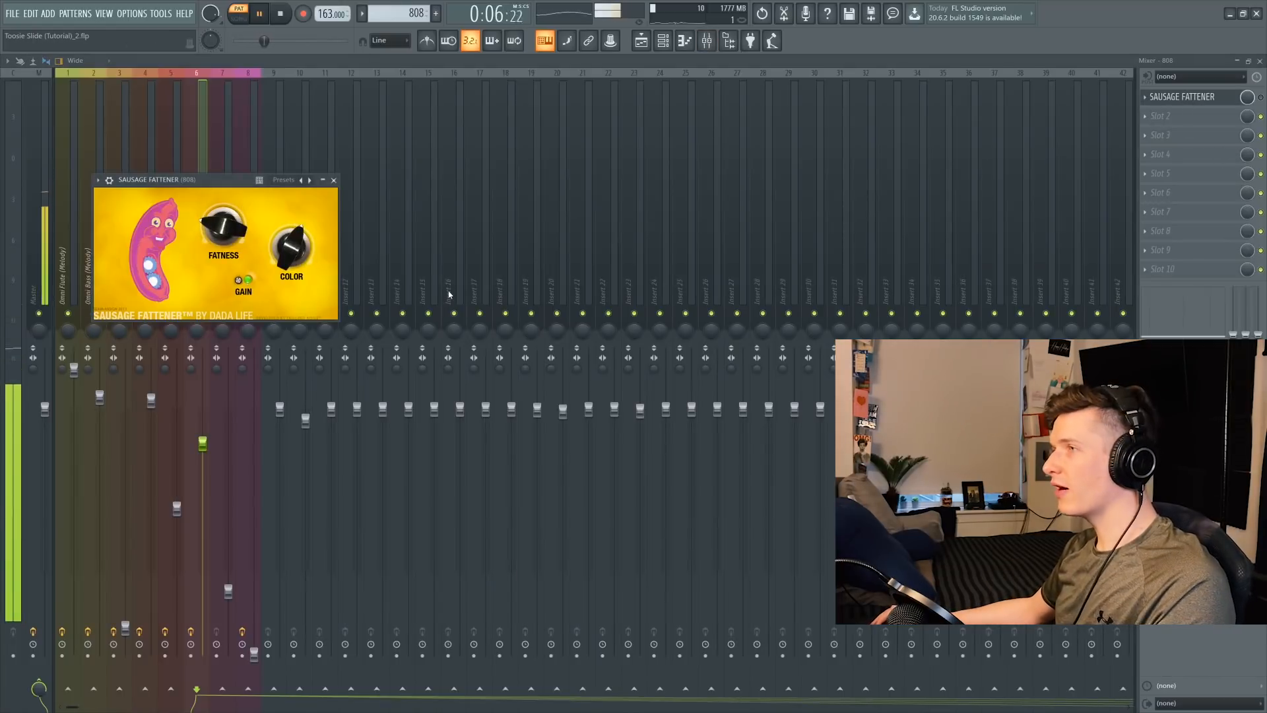
click(1261, 99)
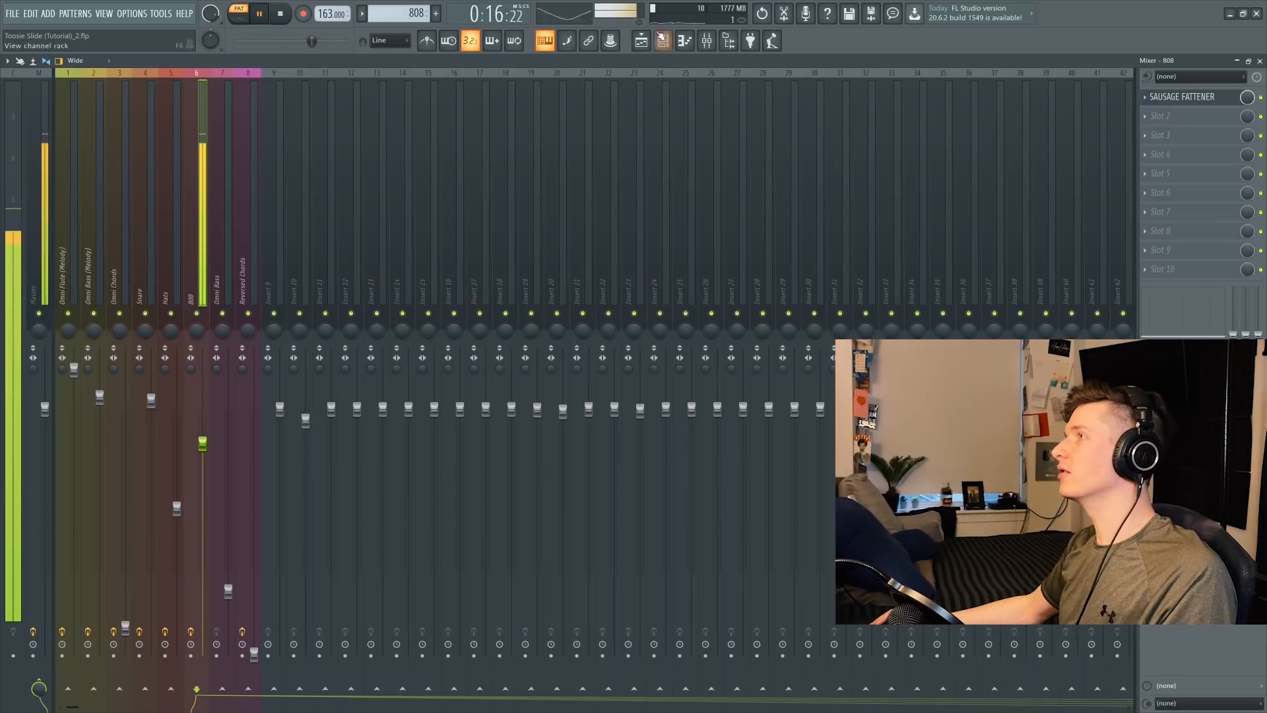
key(F5)
key(space)
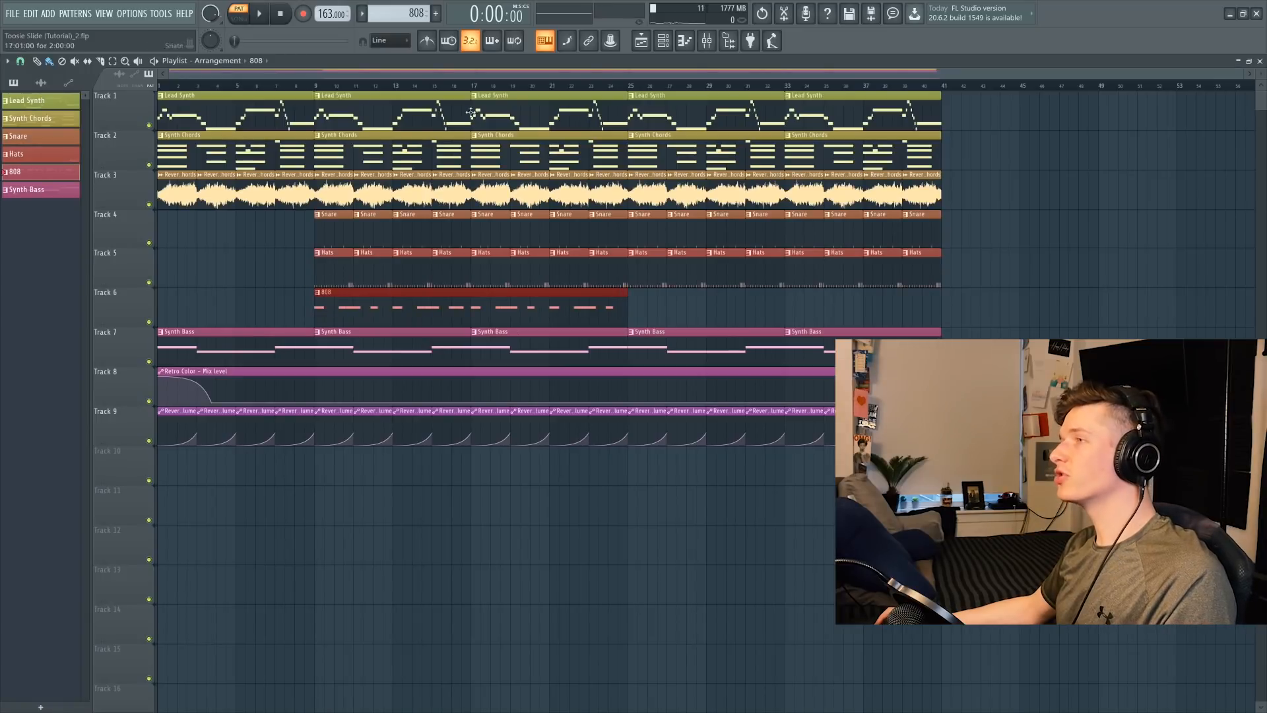
Add a second 808 clip at bar 25 on Track 6 and play the full arrangement from bar 9.
drag(641, 316, 646, 315)
drag(647, 315, 636, 314)
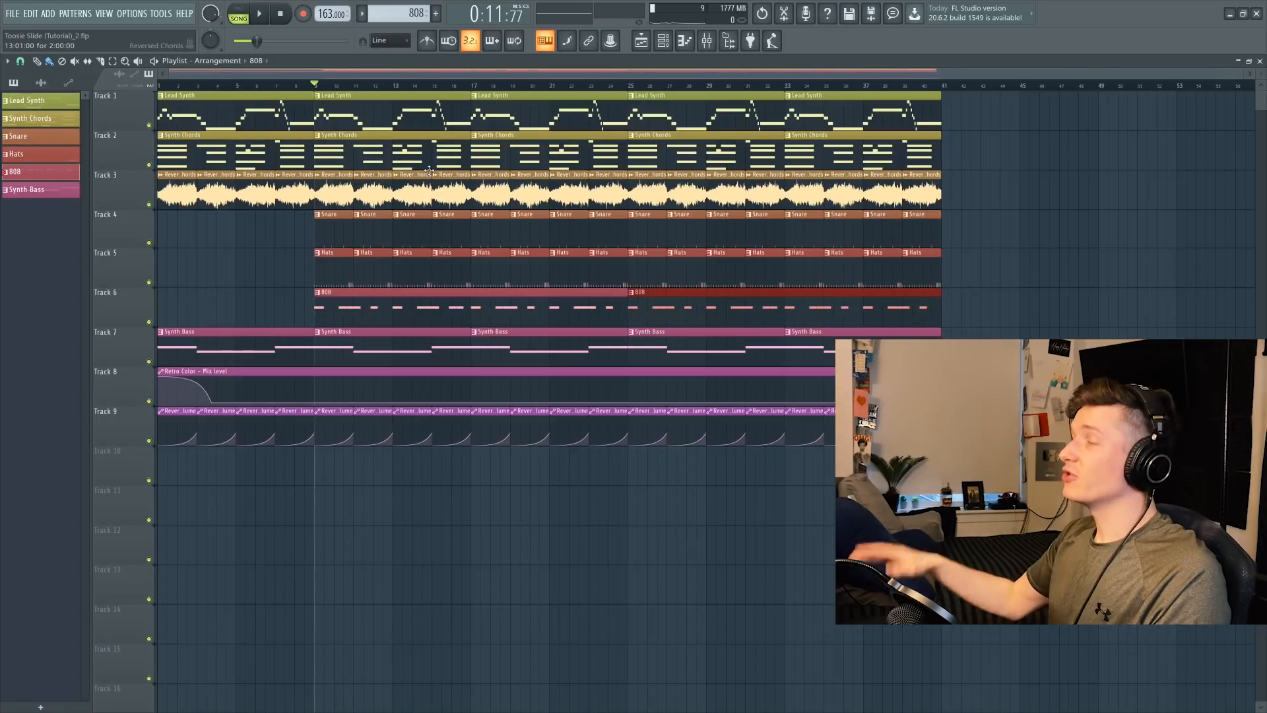
key(space)
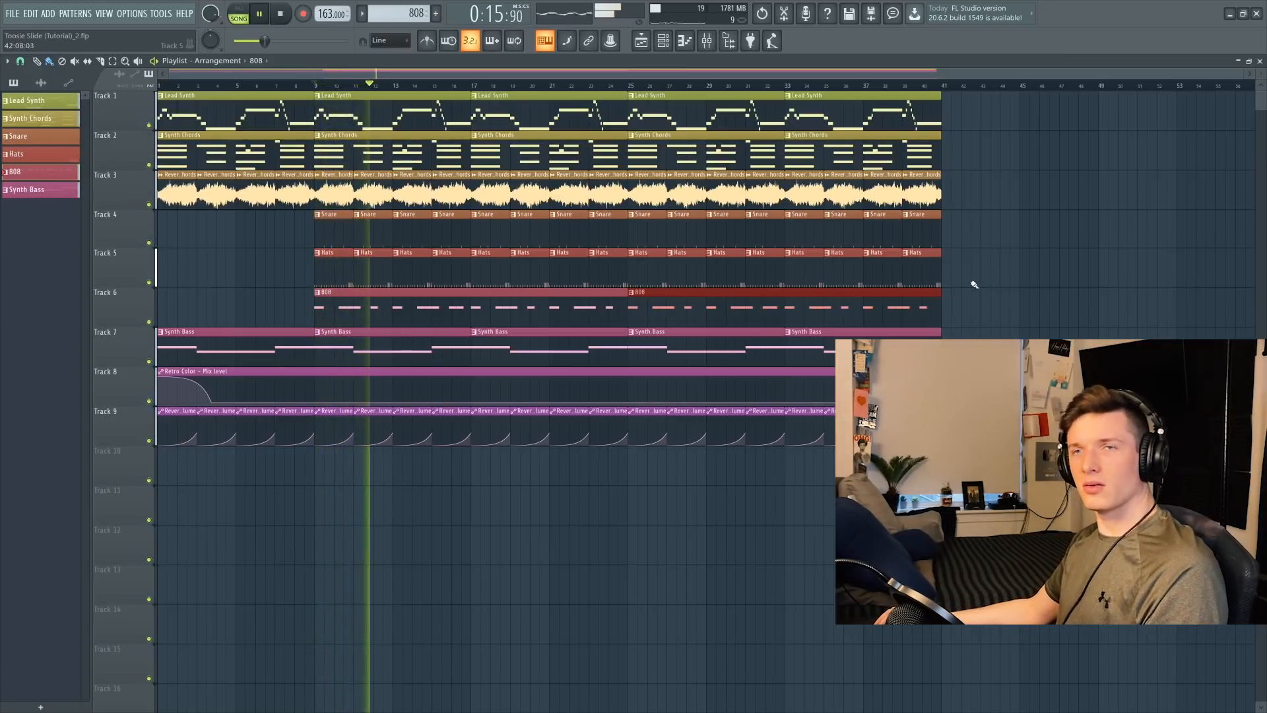
key(space)
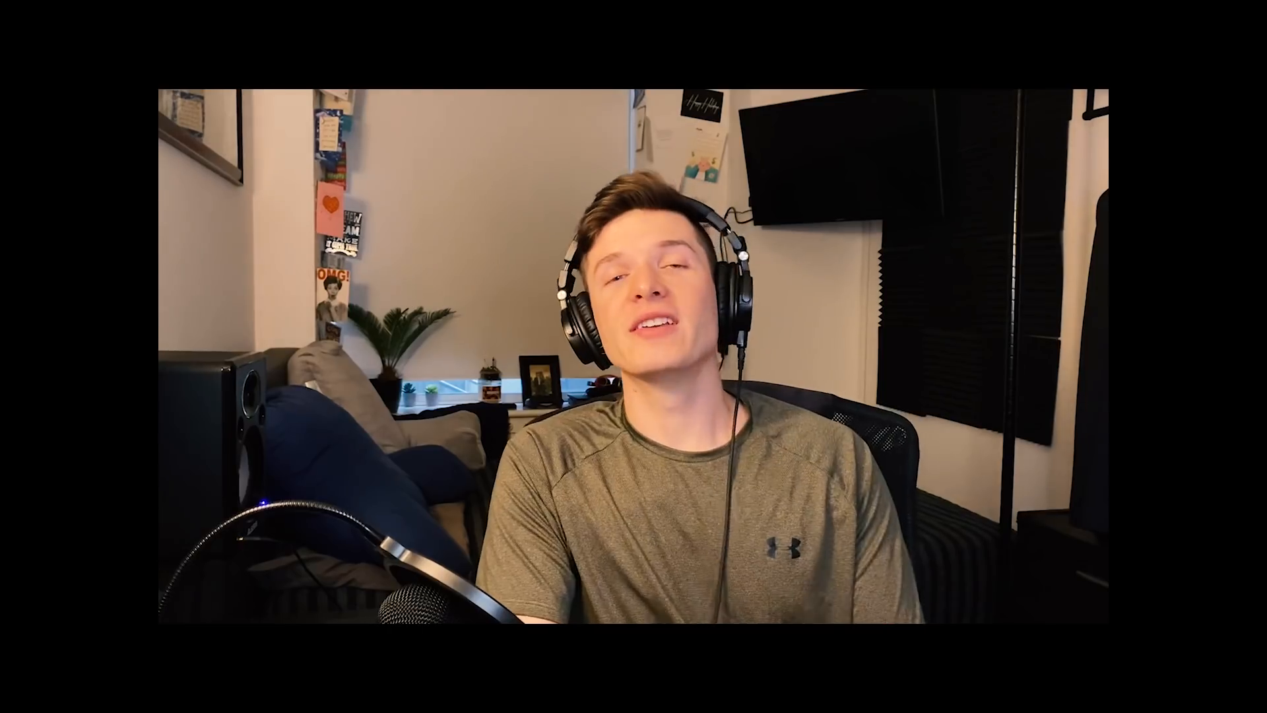